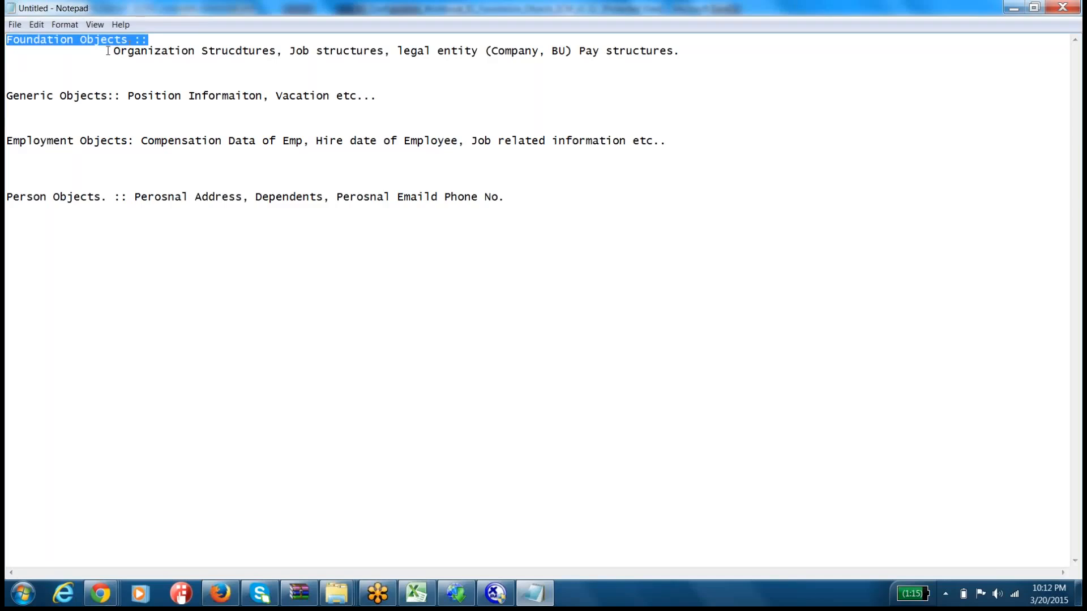
# Add the line "==> Corporate." beneath the Foundation Objects description
pyautogui.moveTo(107, 50); pyautogui.dragTo(687, 52)
pyautogui.click(689, 50)
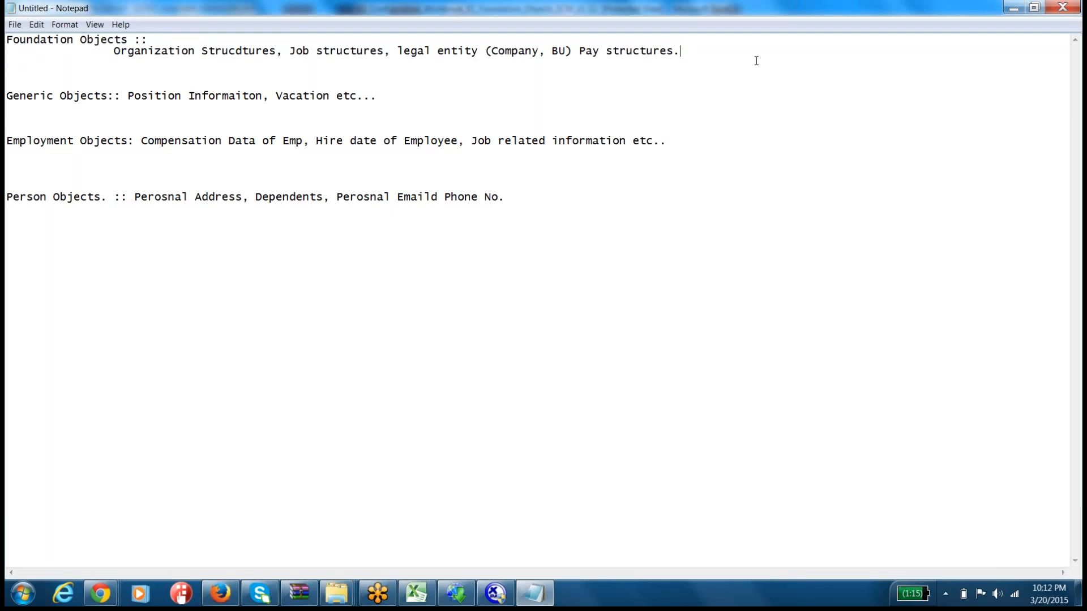
pyautogui.press('Return')
pyautogui.press('Return')
pyautogui.press('Return')
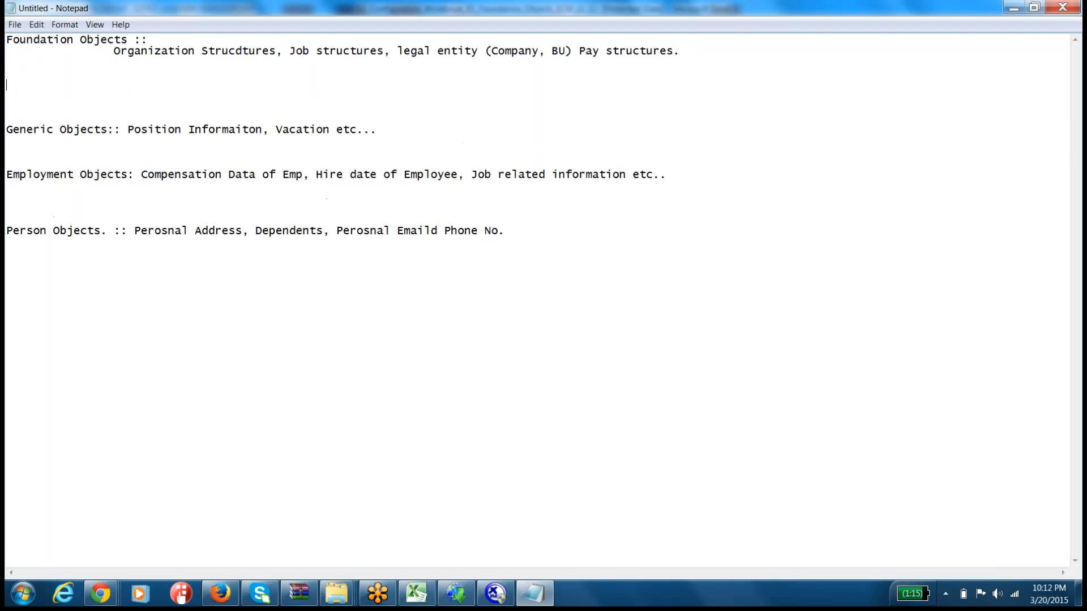
pyautogui.write('==> Corporate.')
# Add the note "No data Model." beneath the Generic Objects line
pyautogui.click(414, 130)
pyautogui.press('Return')
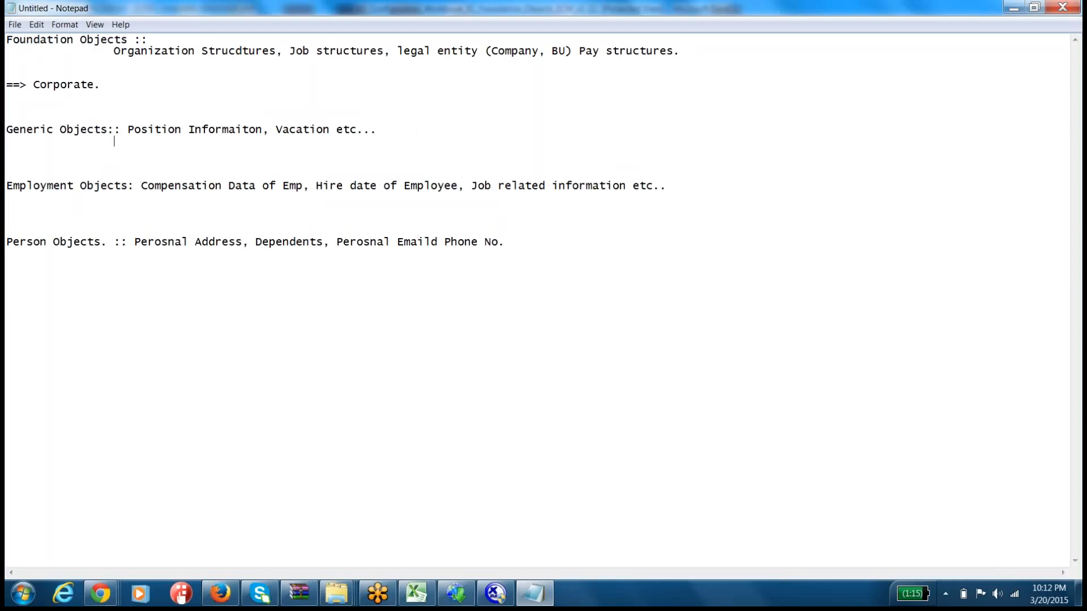
pyautogui.write('No data Model.')
pyautogui.press('Return')
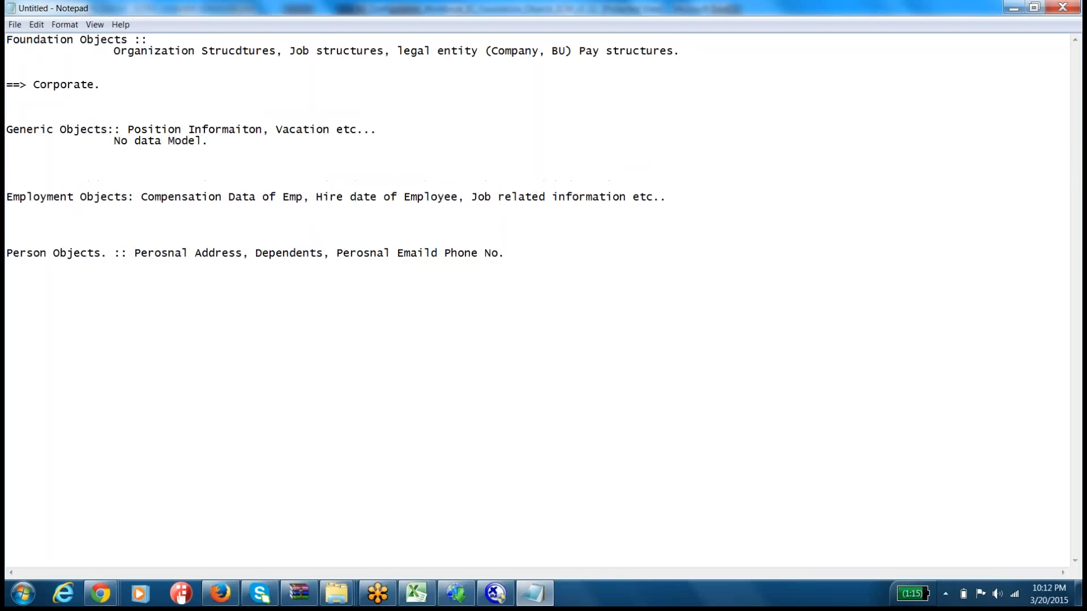
# Add the note "Succession Data Model, Corporate" beneath the Employment Objects line
pyautogui.click(721, 198)
pyautogui.press('Return')
pyautogui.press('Return')
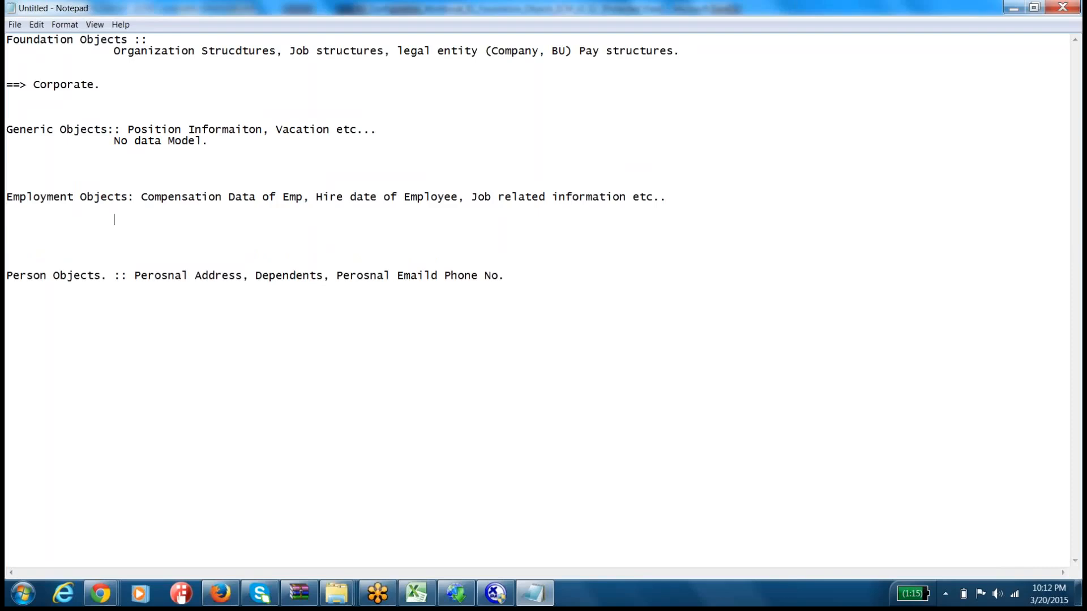
pyautogui.write('Succession Data Model.')
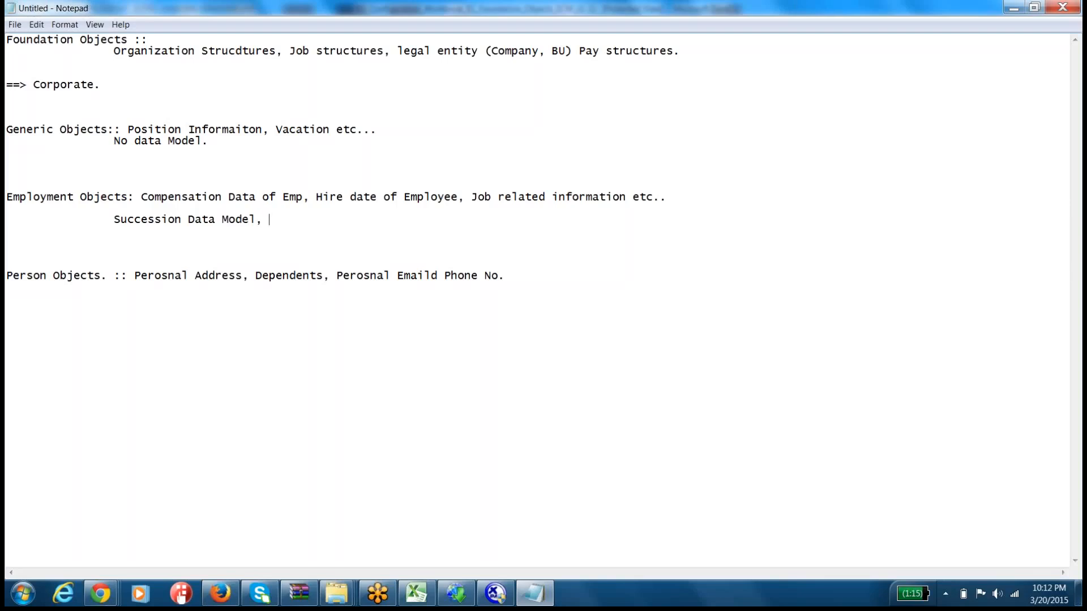
pyautogui.write('Com')
pyautogui.press('BackSpace')
pyautogui.write('rporate')
# Add the note "Succession data Model." beneath the Person Objects line and highlight all the notes
pyautogui.write('Succession d')
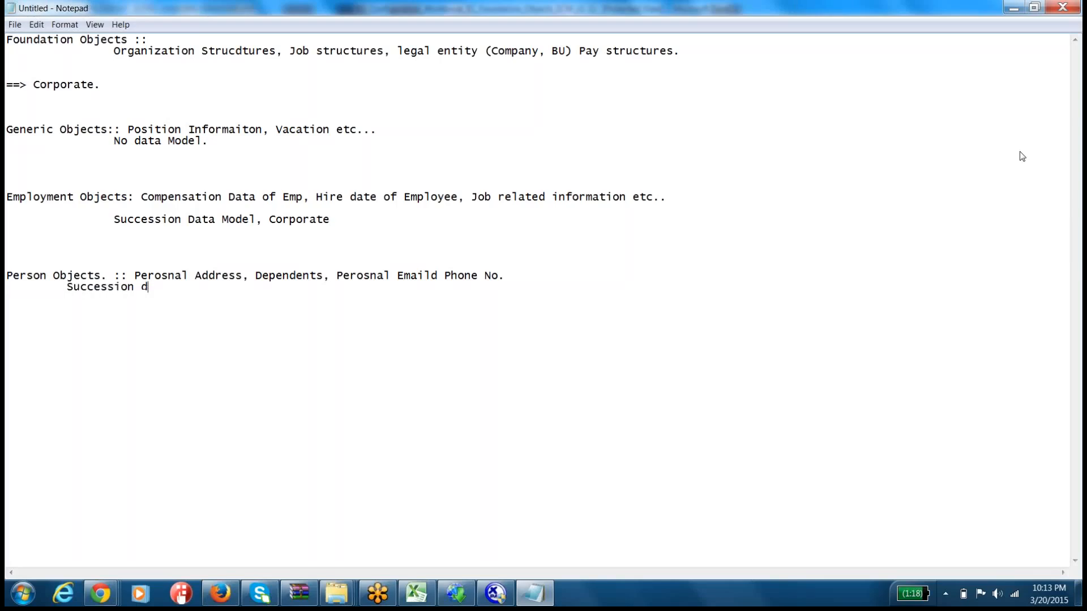
pyautogui.write('ata Model.')
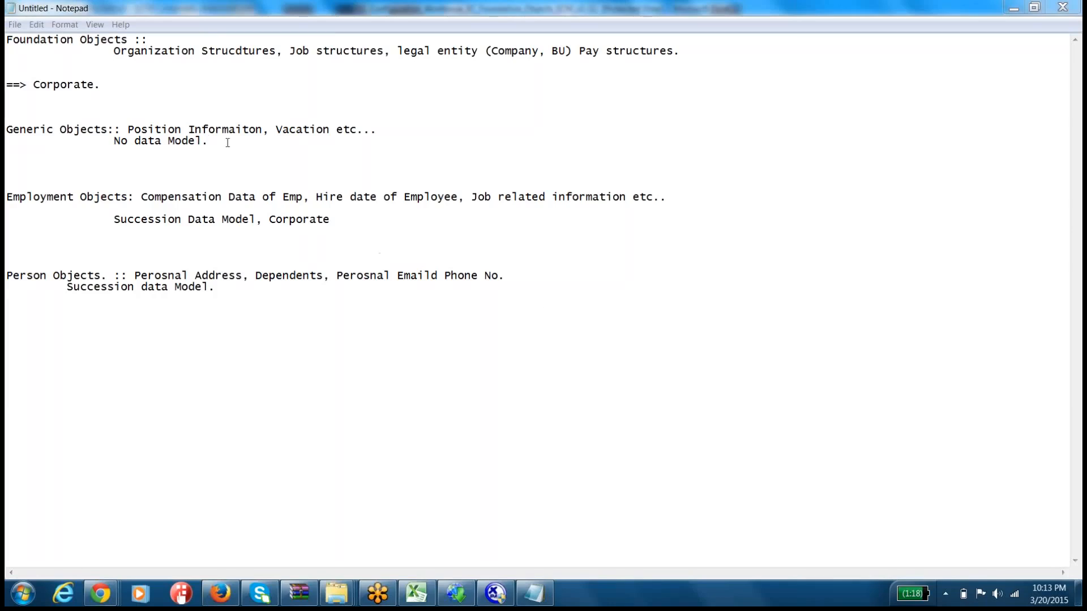
pyautogui.moveTo(227, 141); pyautogui.dragTo(5, 130)
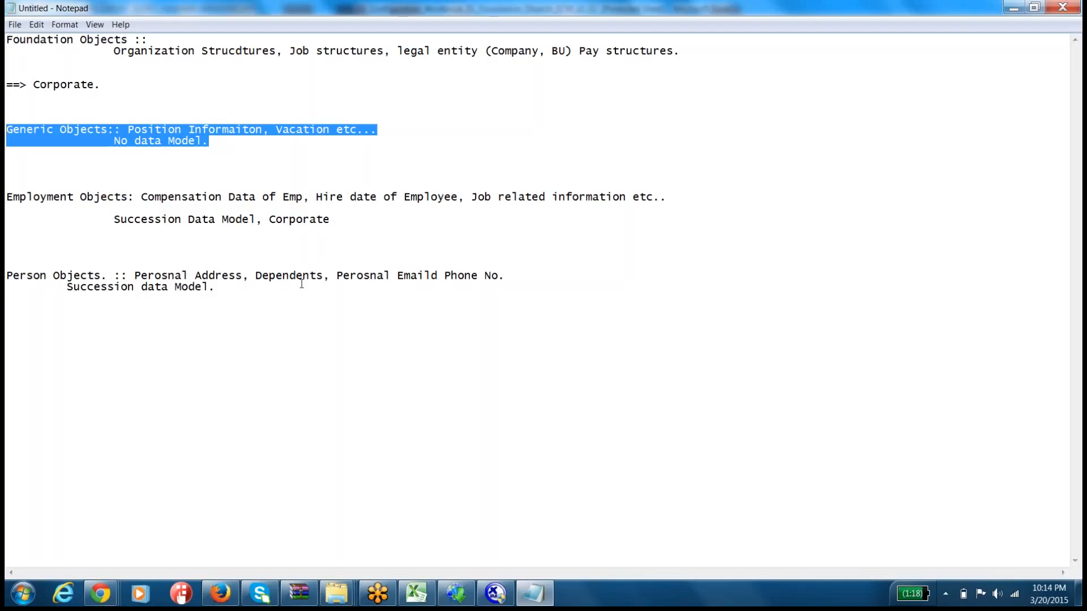
pyautogui.moveTo(253, 306); pyautogui.dragTo(6, 40)
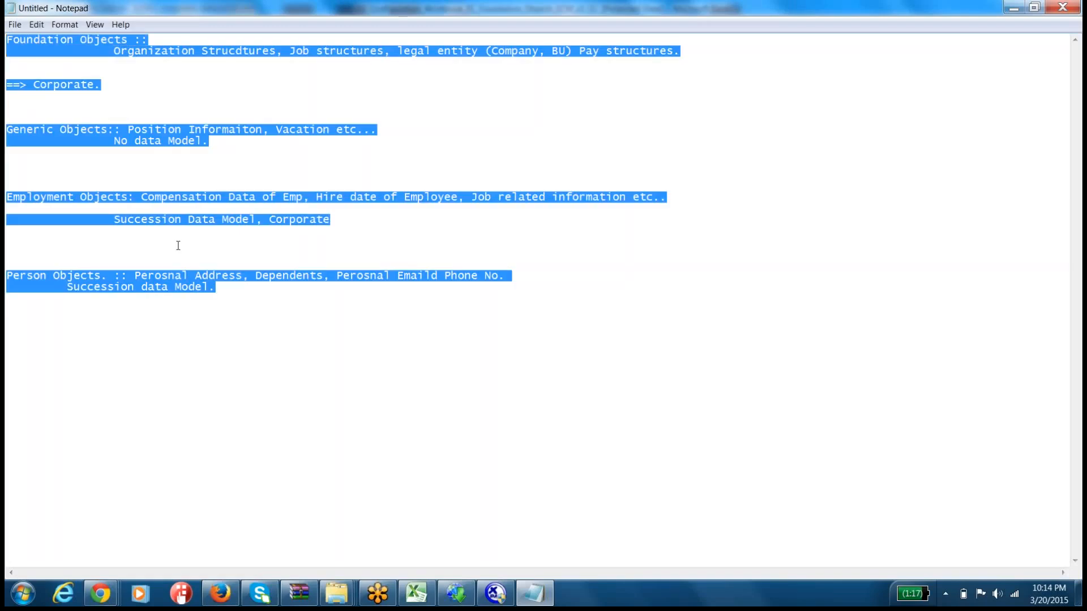
# Switch to the EC Foundation Objects configuration workbook in Excel
pyautogui.click(414, 594)
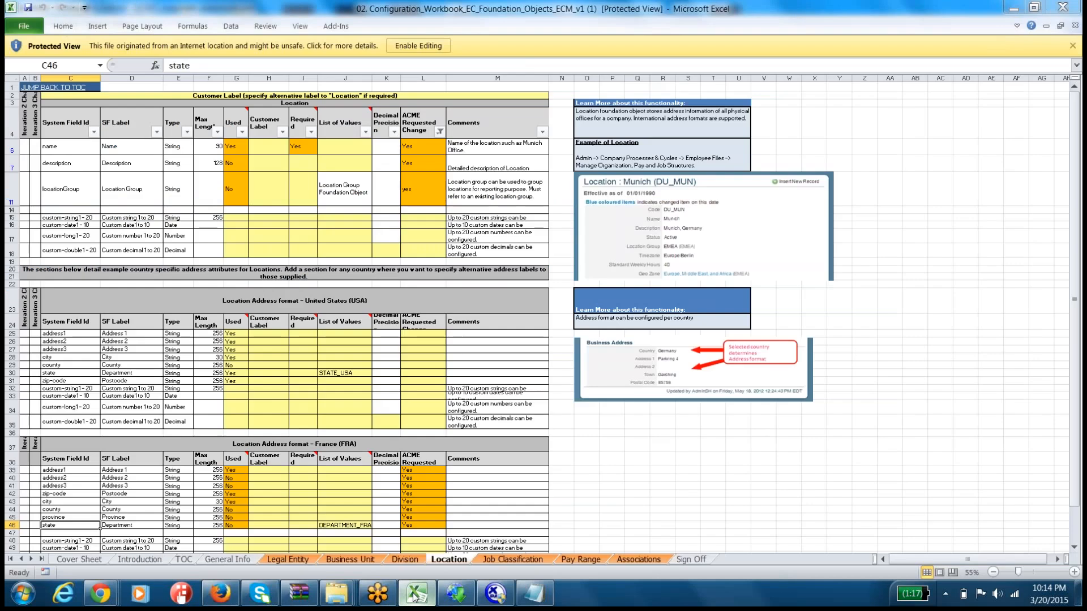
pyautogui.click(414, 594)
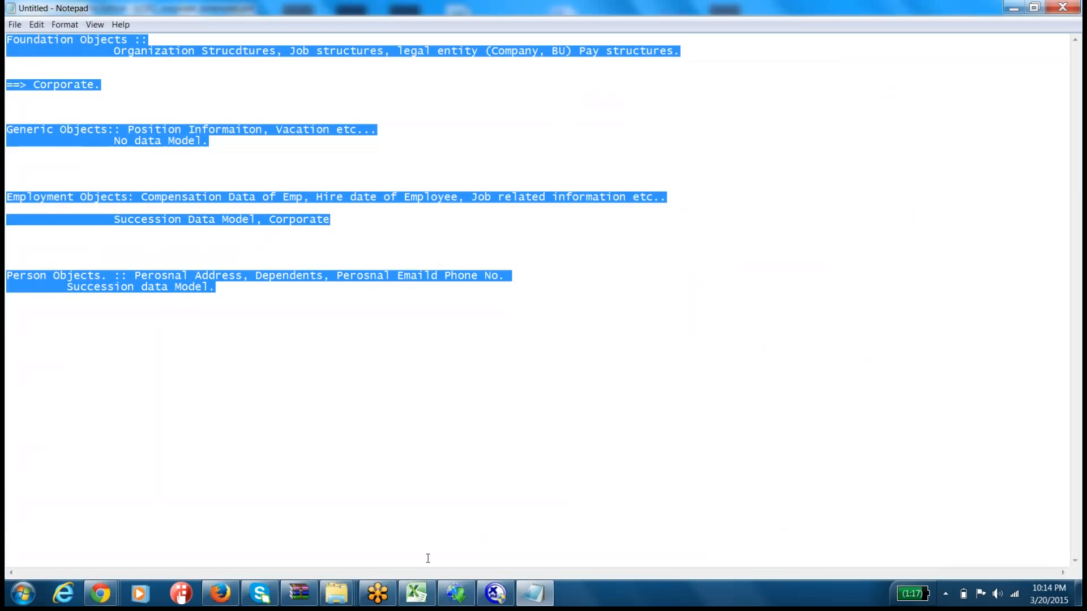
pyautogui.click(416, 593)
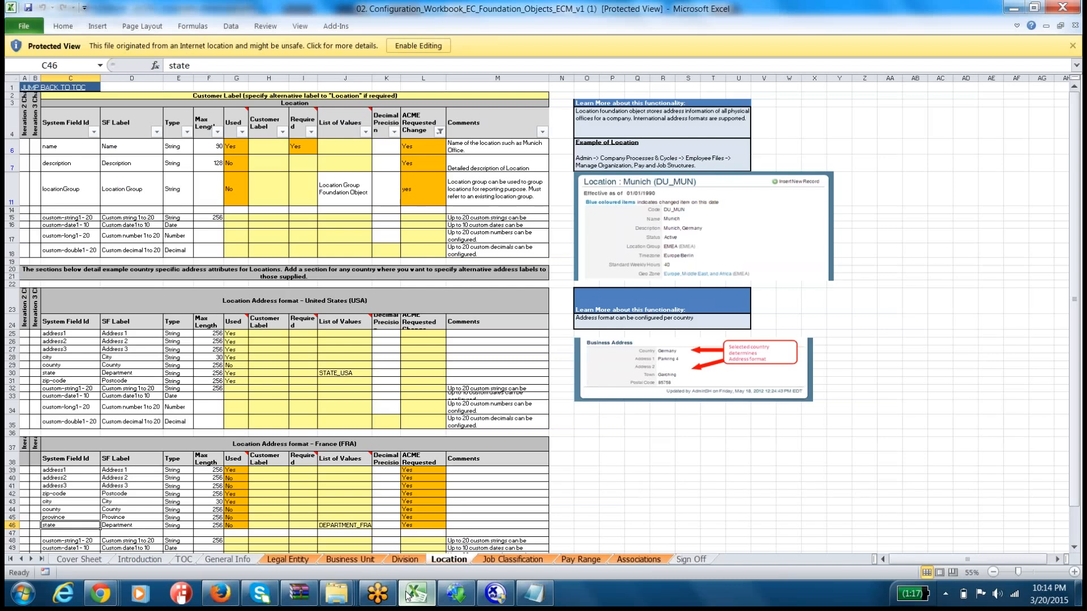
pyautogui.click(689, 383)
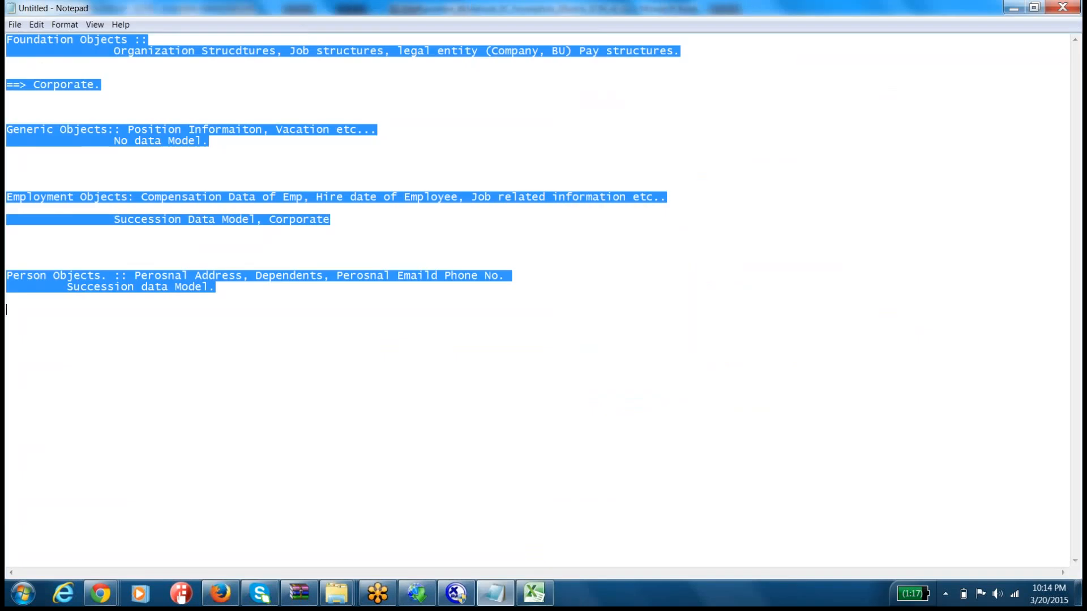
pyautogui.click(536, 595)
# Set the Location sheet's magnification to 200%
pyautogui.click(306, 27)
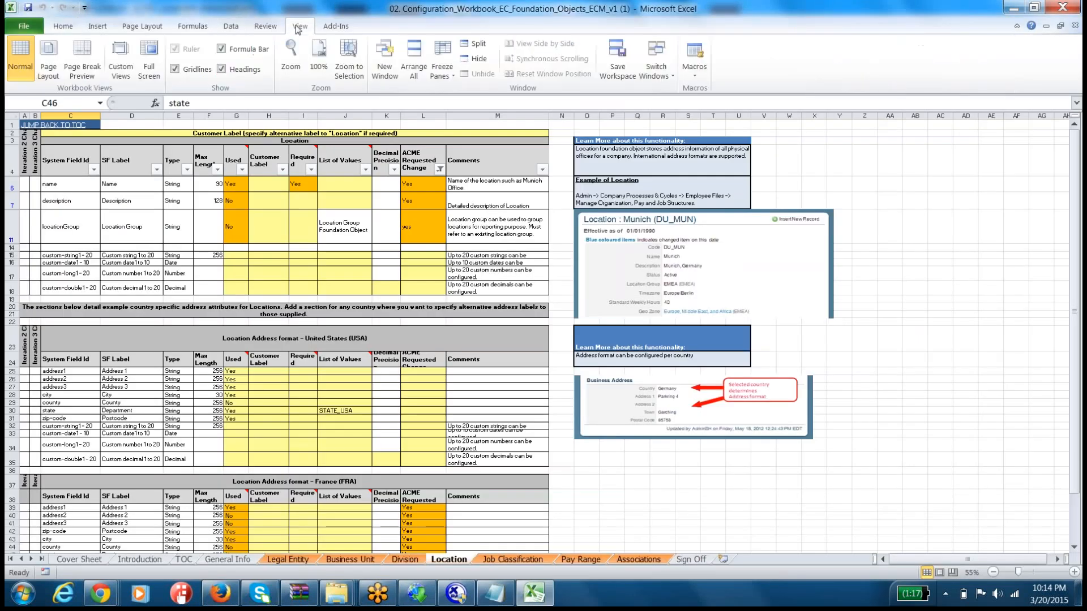
pyautogui.click(293, 54)
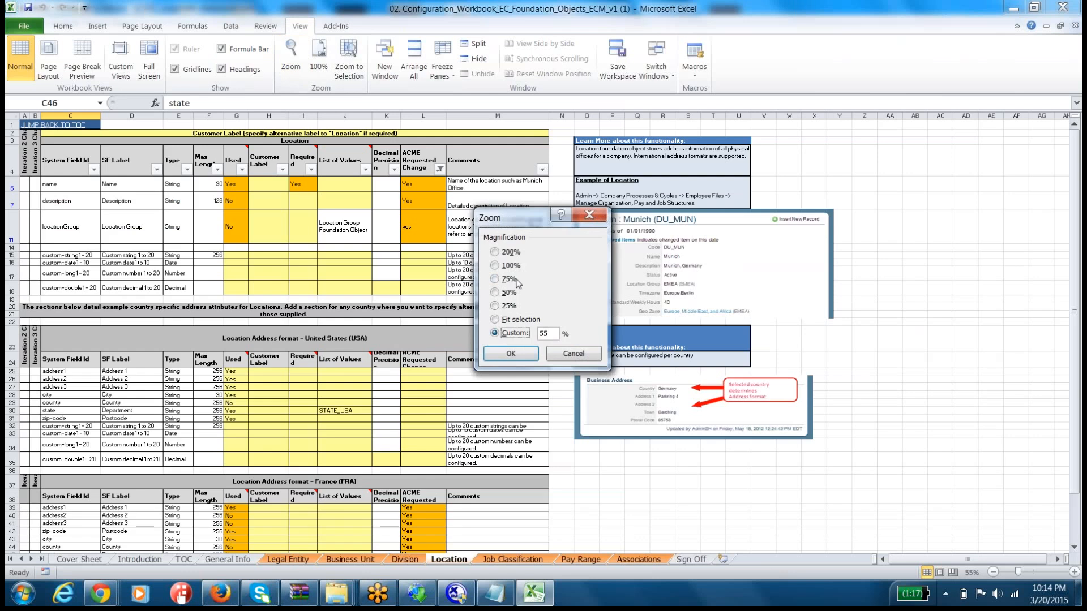
pyautogui.click(509, 253)
pyautogui.click(511, 353)
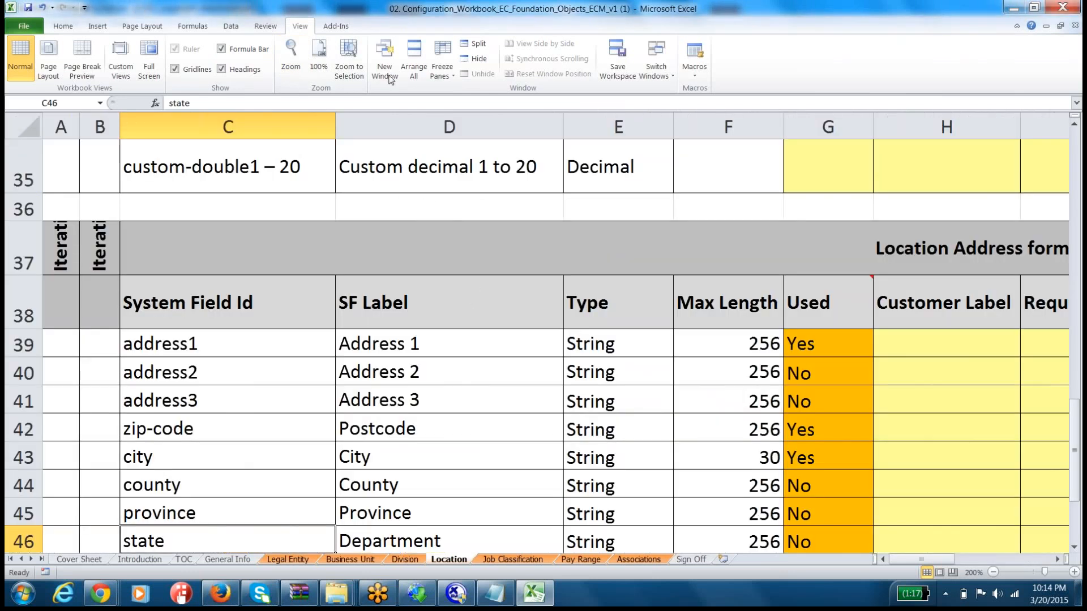
# Set the Location sheet's magnification to a custom 150%
pyautogui.click(291, 57)
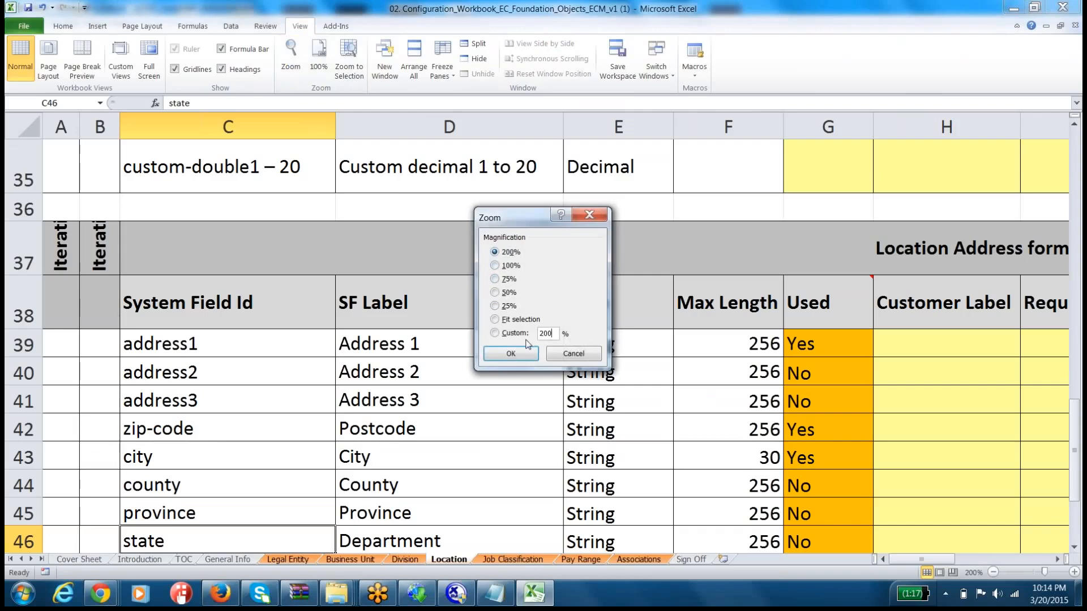
pyautogui.press('Tab')
pyautogui.write('150')
pyautogui.click(515, 352)
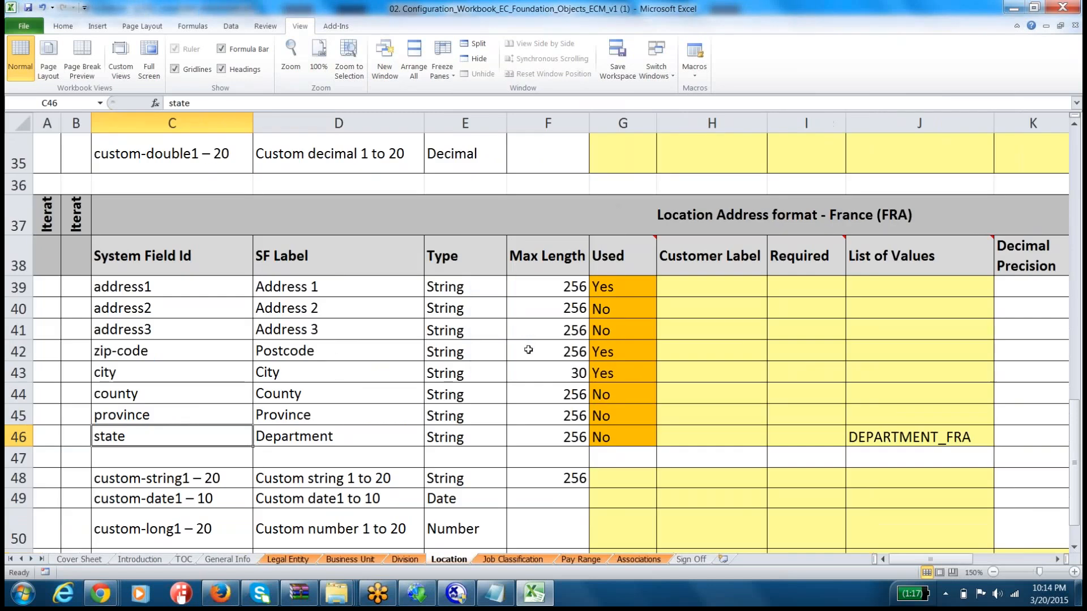
# Switch to XMLPad and highlight the visibility="both" attribute of the description hris-field in the corporate data model
pyautogui.click(494, 593)
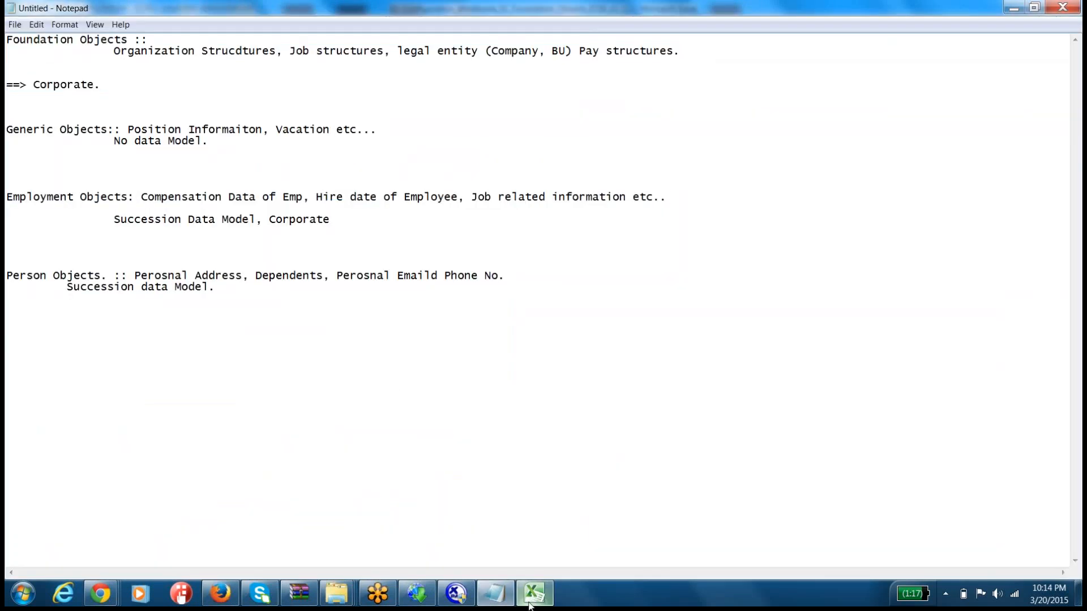
pyautogui.click(456, 593)
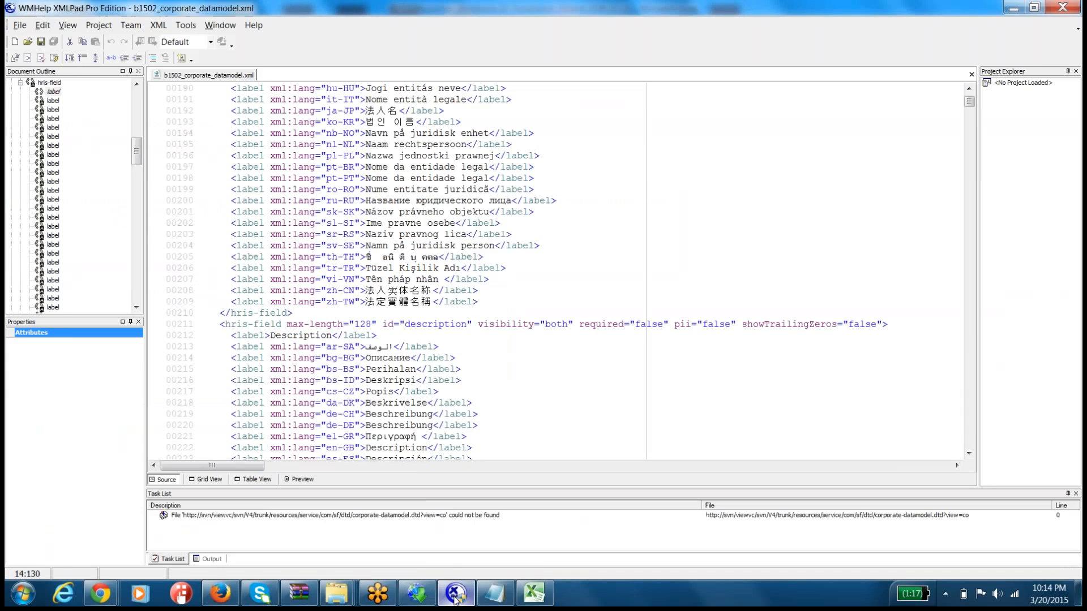
pyautogui.rightClick(457, 594)
pyautogui.click(674, 279)
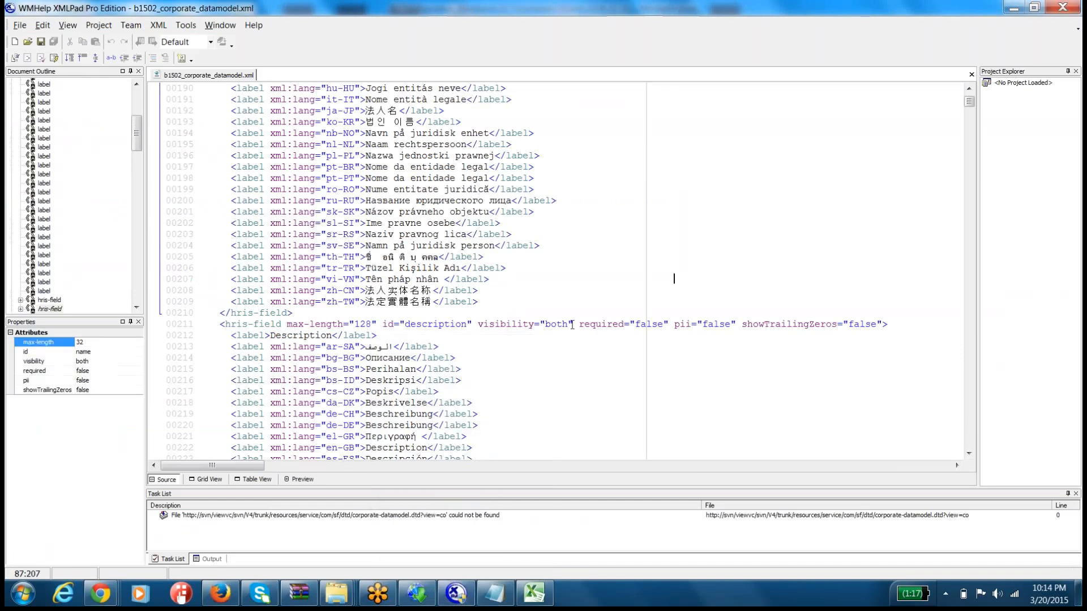
pyautogui.moveTo(573, 324); pyautogui.dragTo(480, 328)
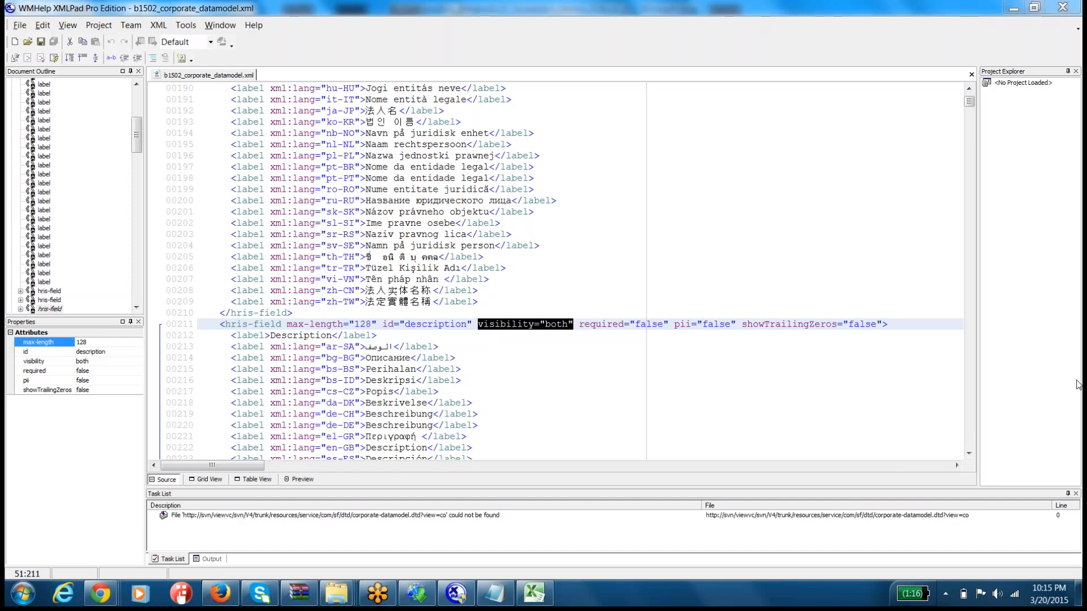
# Switch back to the Excel workbook and look through its sheets from Cover Sheet to Division
pyautogui.click(540, 595)
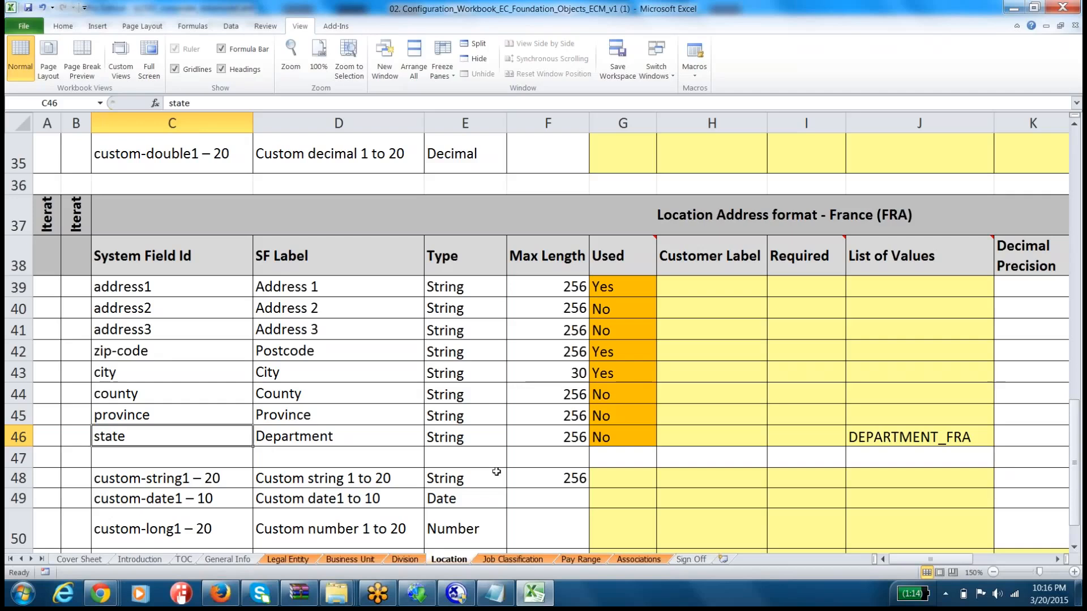
pyautogui.click(293, 561)
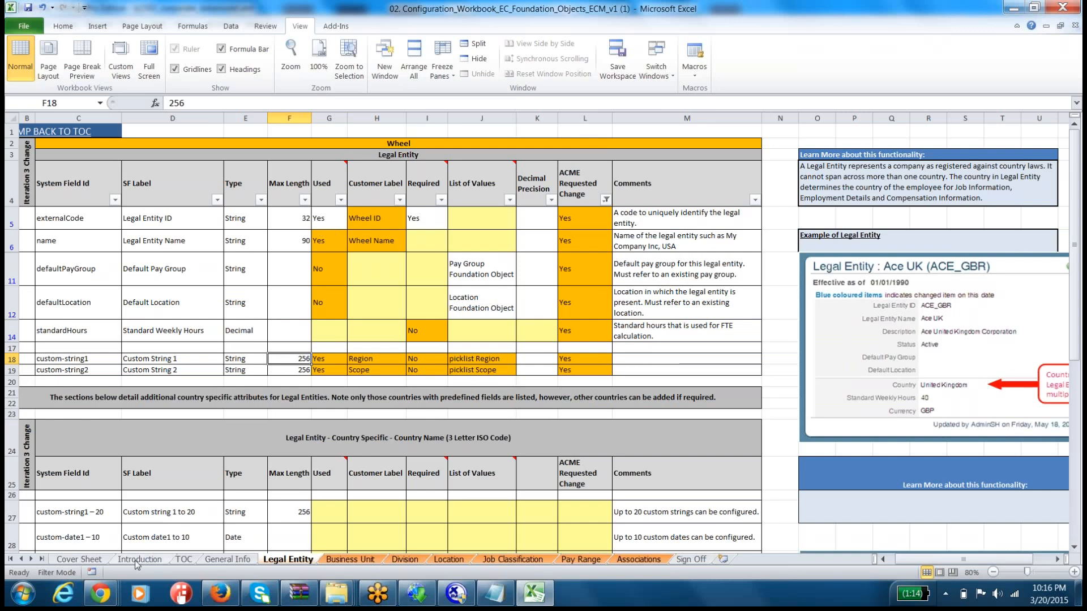
pyautogui.click(67, 560)
pyautogui.click(141, 561)
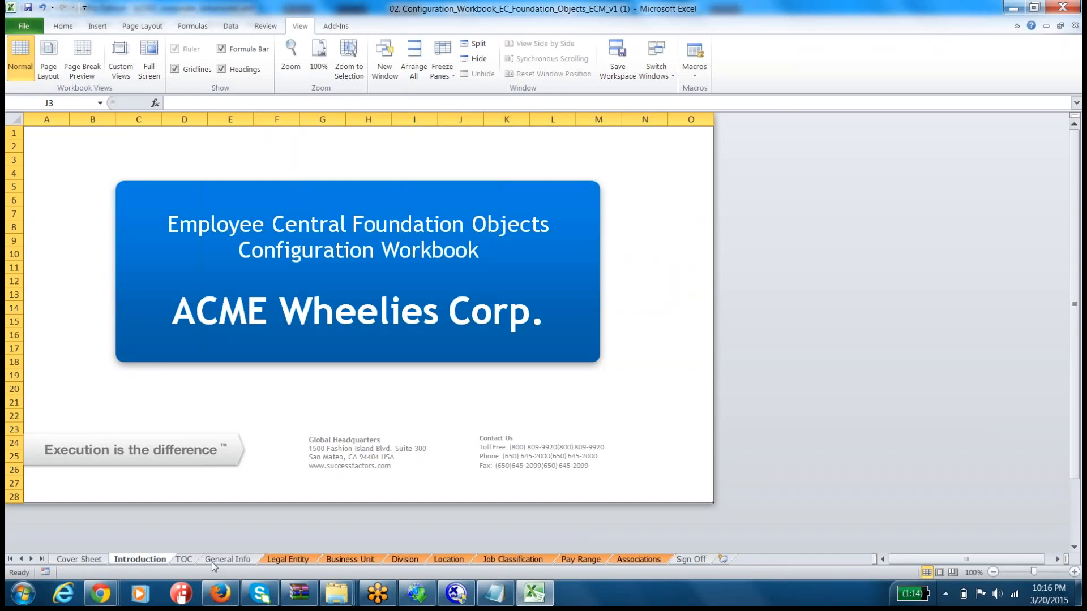
pyautogui.click(183, 560)
pyautogui.click(227, 561)
pyautogui.click(284, 563)
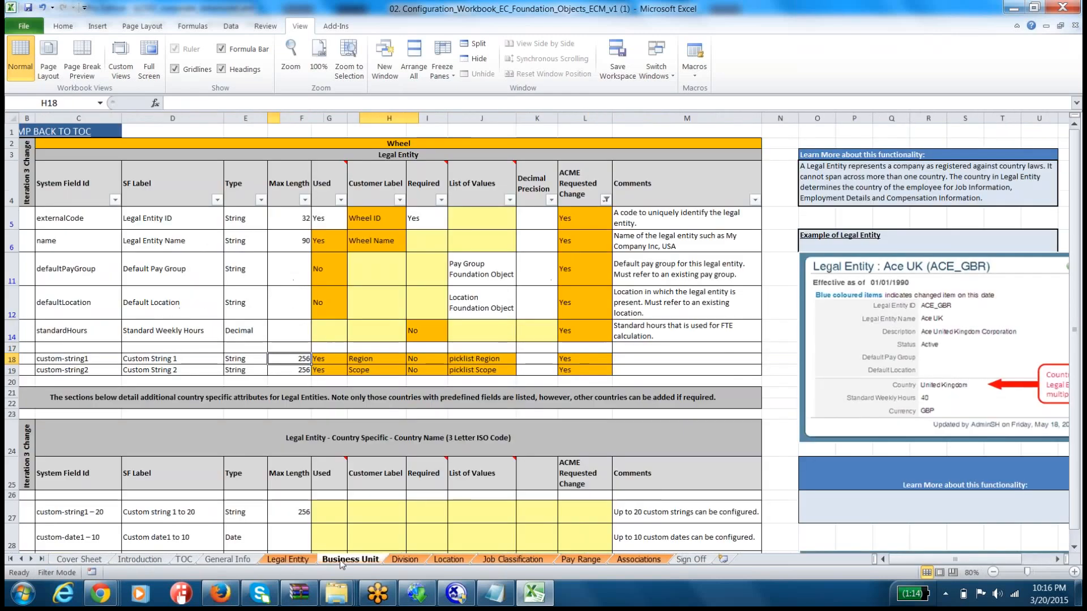
pyautogui.click(342, 560)
pyautogui.click(403, 563)
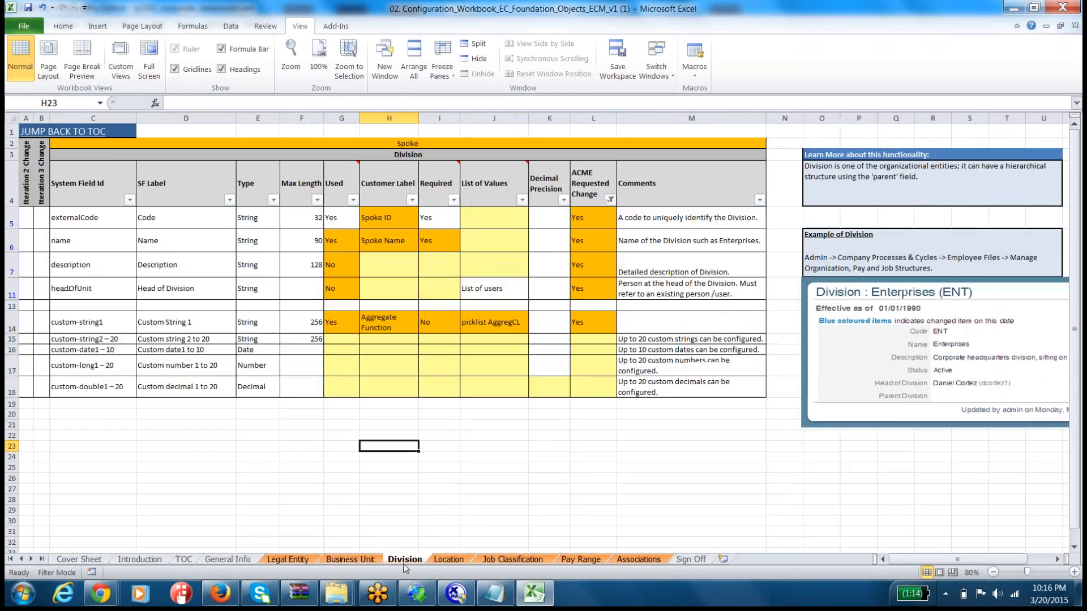
# Examine the Legal Entity sheet's name, its externalCode row, and the Wheel and Legal Entity headings
pyautogui.click(300, 560)
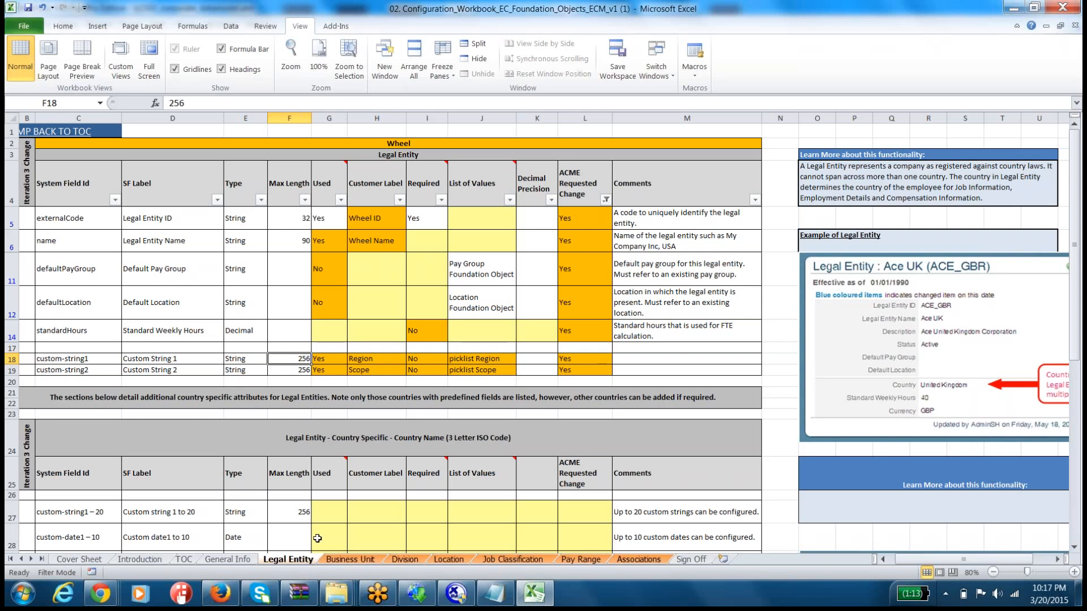
pyautogui.click(282, 560)
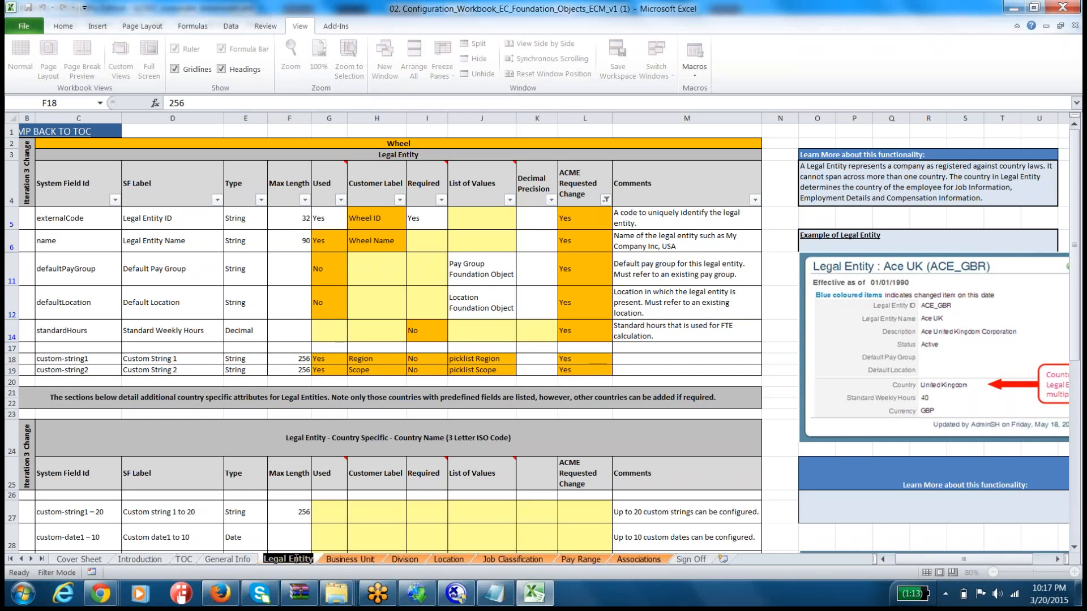
pyautogui.click(290, 559)
pyautogui.click(283, 511)
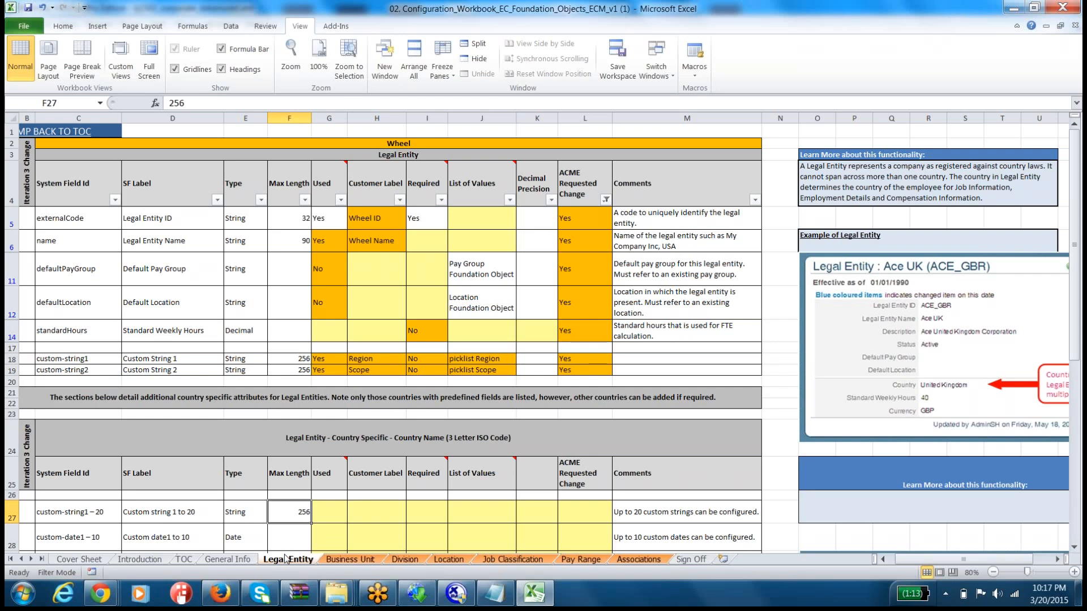
pyautogui.click(11, 222)
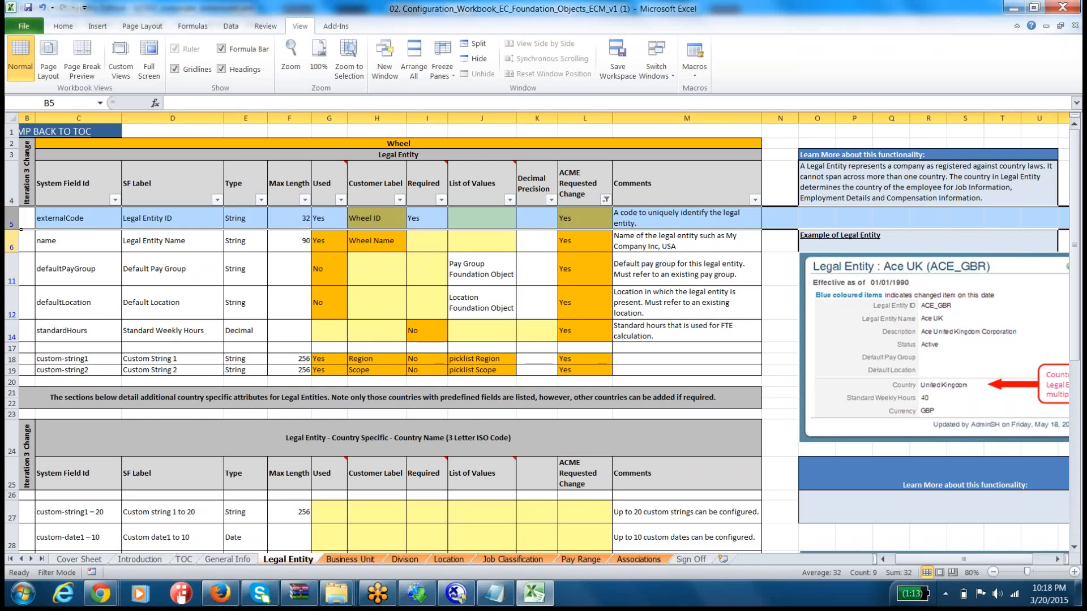
pyautogui.click(85, 143)
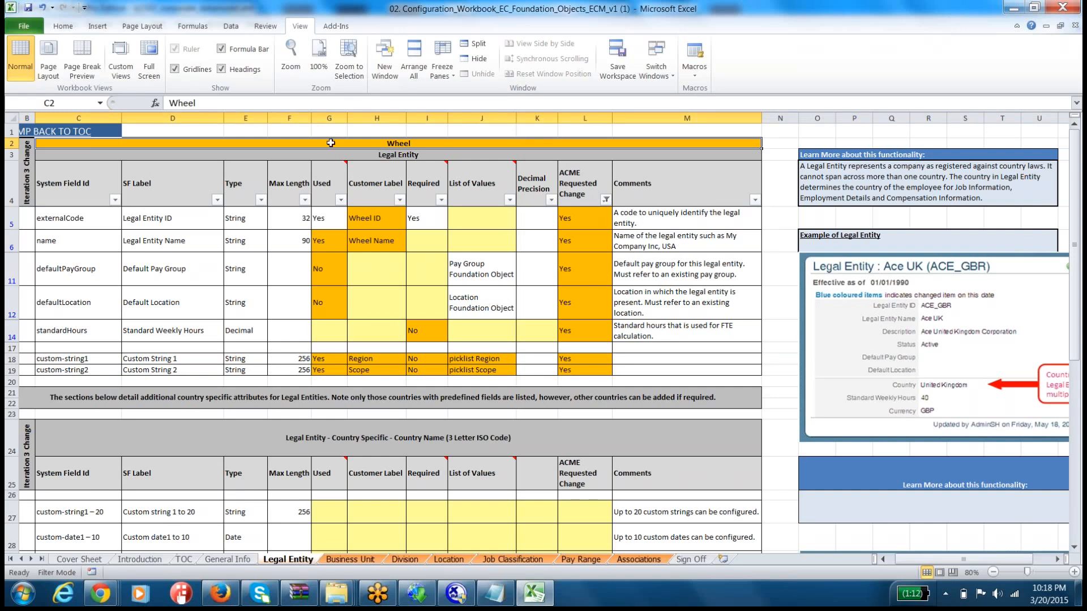
pyautogui.click(367, 157)
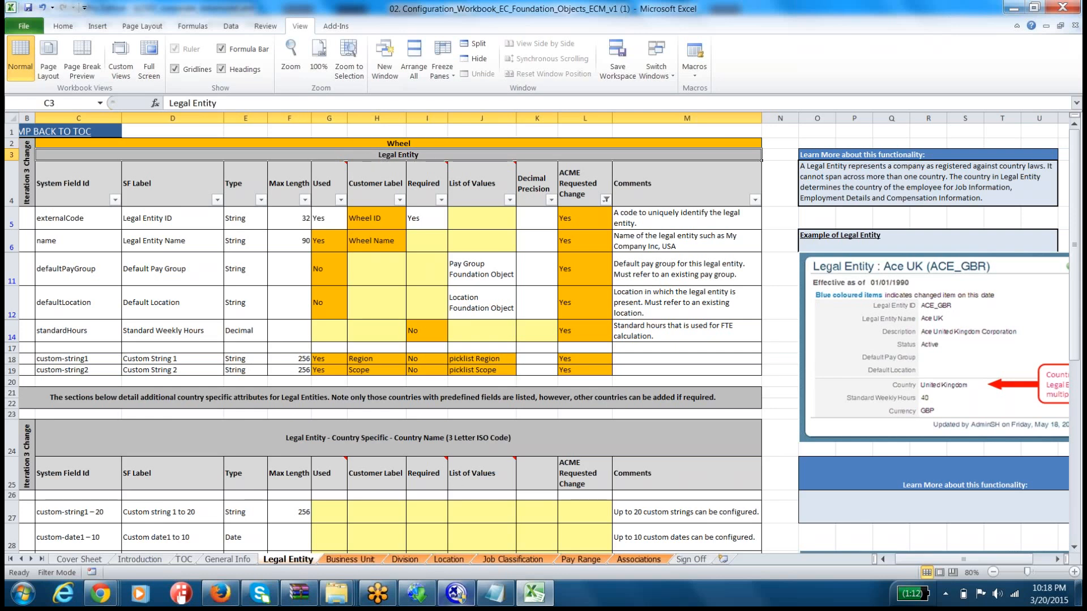
# Switch to XMLPad and locate the hris-element with id="company" and its Legal Entity label in the corporate data model
pyautogui.click(455, 594)
pyautogui.scroll(10, 362, 264)
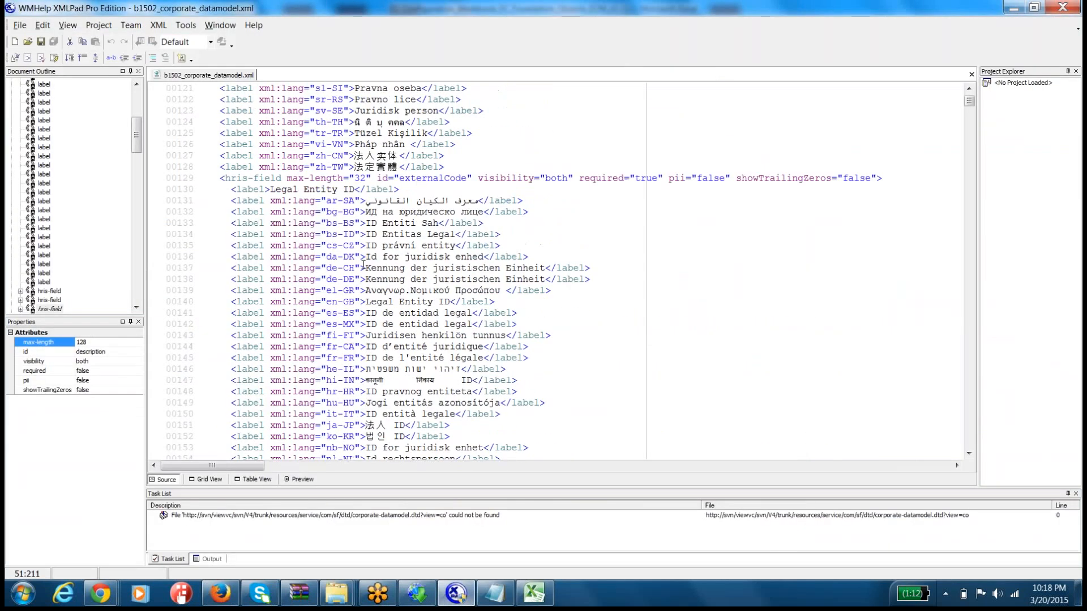
pyautogui.scroll(20, 363, 265)
pyautogui.scroll(-9, 363, 258)
pyautogui.scroll(6, 363, 254)
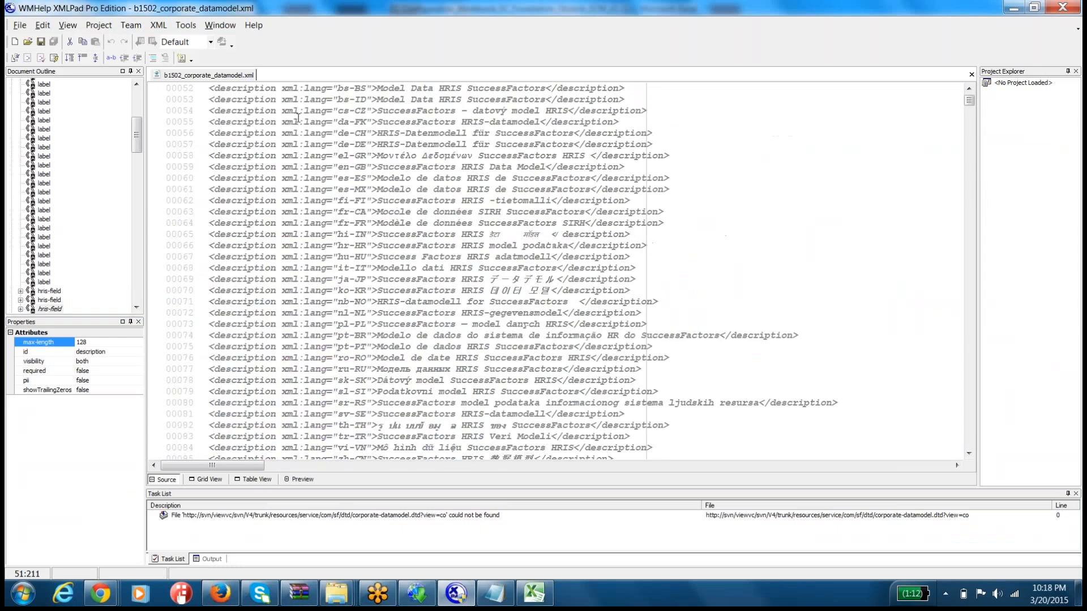
pyautogui.scroll(6, 317, 158)
pyautogui.scroll(-13, 334, 192)
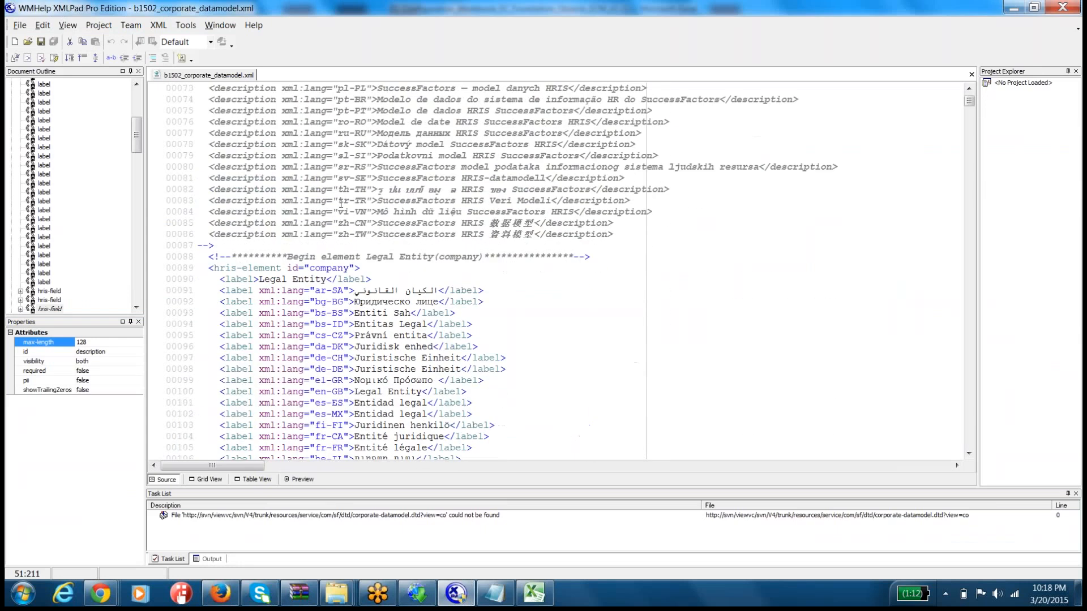
pyautogui.moveTo(204, 269); pyautogui.dragTo(390, 280)
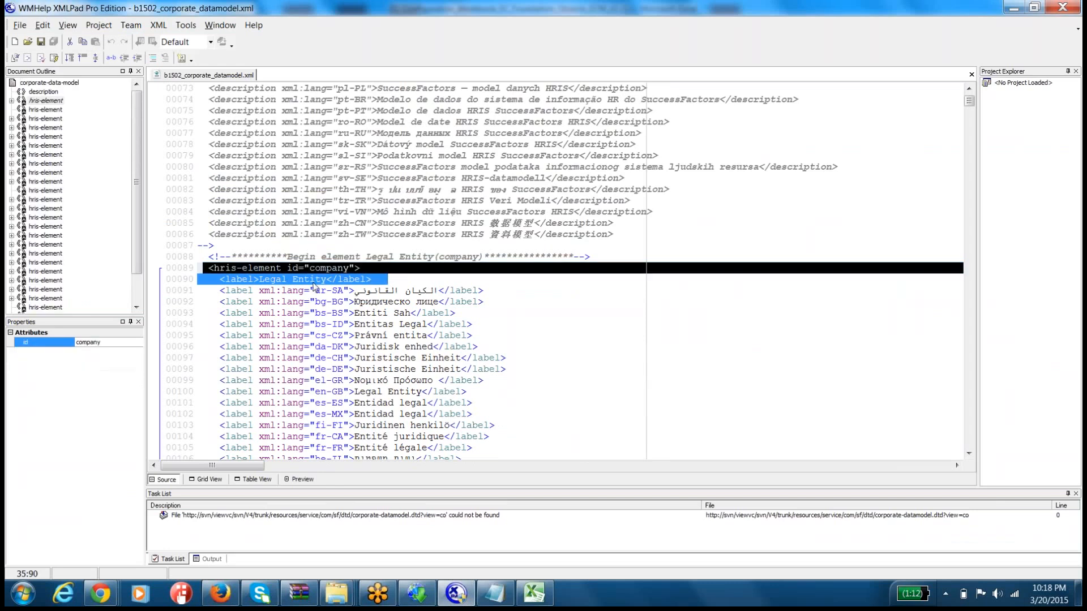
pyautogui.doubleClick(308, 279)
pyautogui.doubleClick(273, 279)
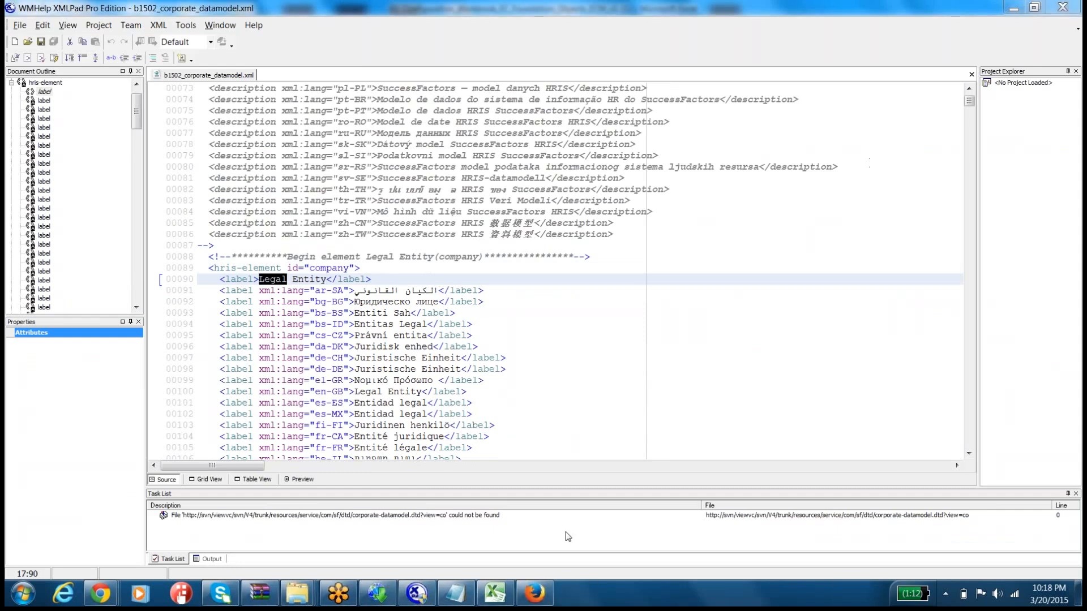
# Switch to Firefox and open the admin login page at salesdemo4.successfactors.com
pyautogui.click(535, 594)
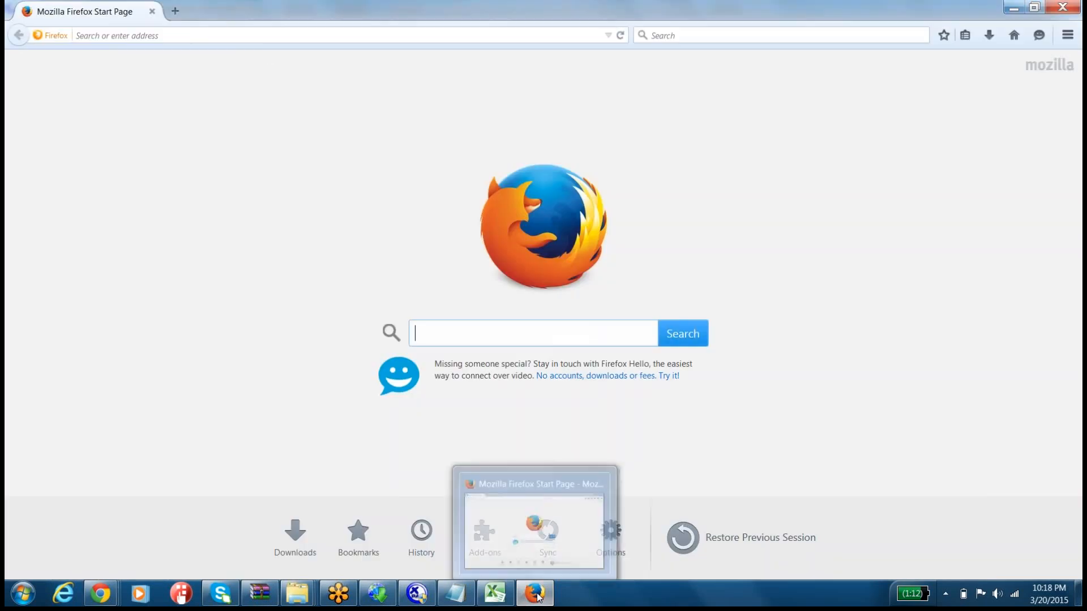
pyautogui.write('salesdemo4.successfactors.com/')
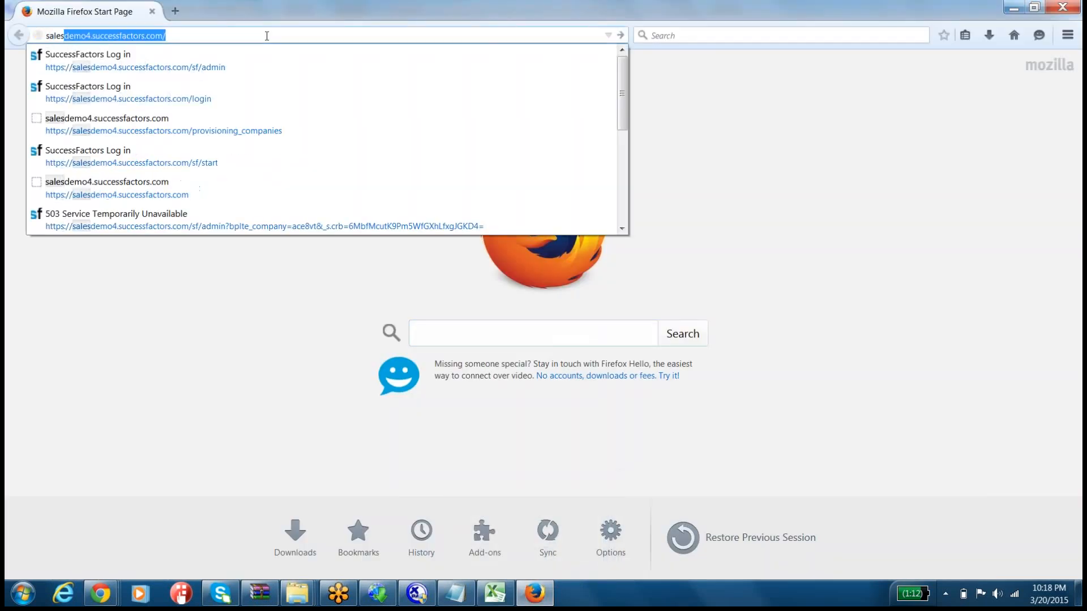
pyautogui.press('Return')
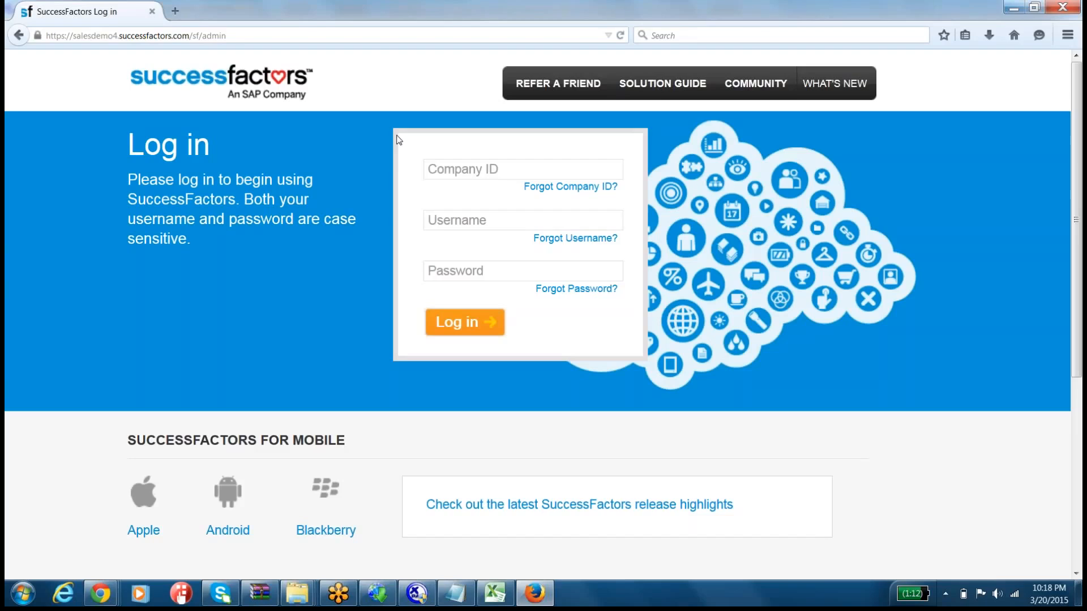
# Log in with the company ID, the username sfadmin and the account password, enlarging the page and dismissing the offer to remember the password
pyautogui.click(463, 169)
pyautogui.write('ace')
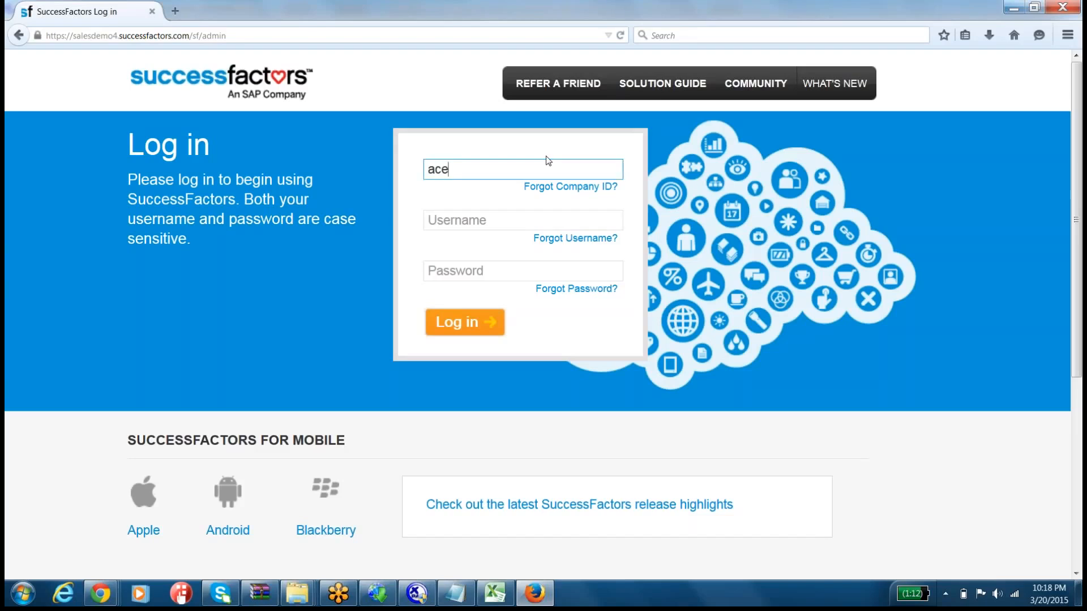
pyautogui.write('8vt')
pyautogui.press('Tab')
pyautogui.write('hradm')
pyautogui.press('BackSpace')
pyautogui.press('BackSpace')
pyautogui.press('BackSpace')
pyautogui.press('BackSpace')
pyautogui.press('BackSpace')
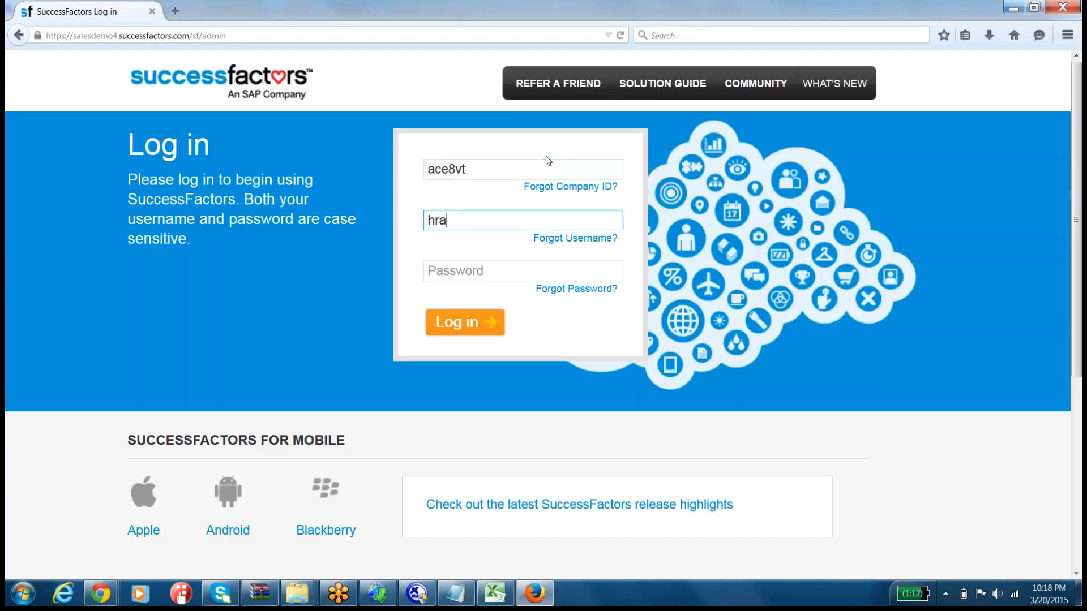
pyautogui.write('sfadmin')
pyautogui.press('Tab')
pyautogui.write('*******')
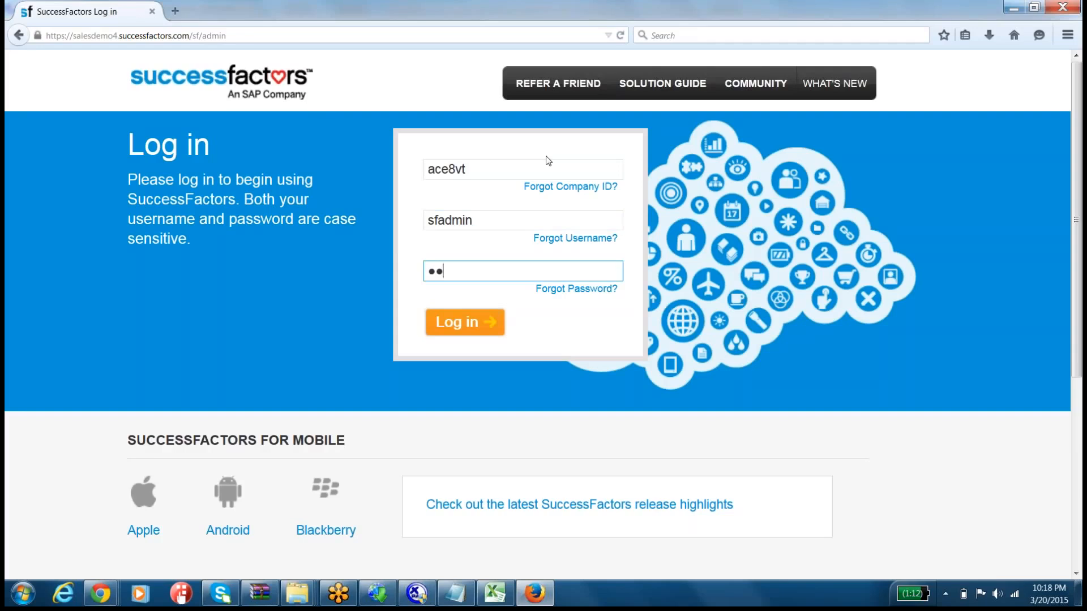
pyautogui.write('*******')
pyautogui.press('Return')
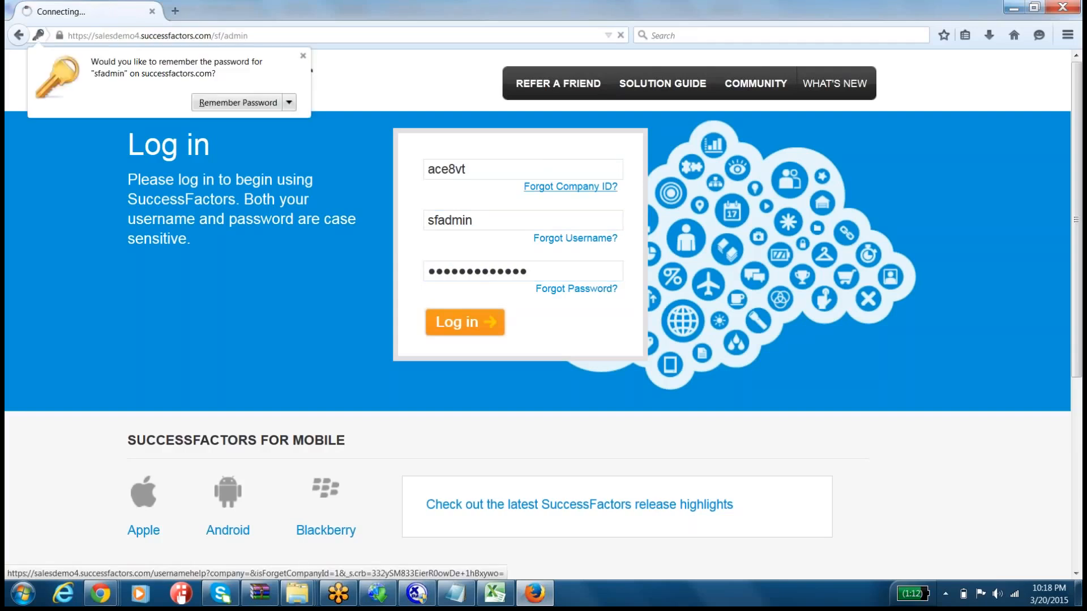
pyautogui.hotkey('ctrl', '+')
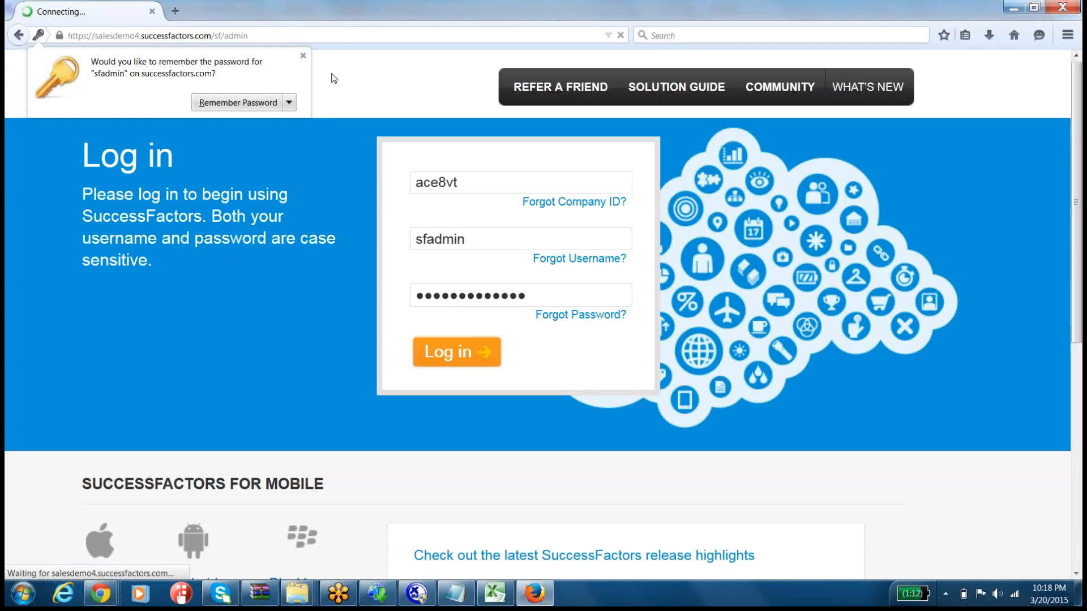
pyautogui.click(303, 55)
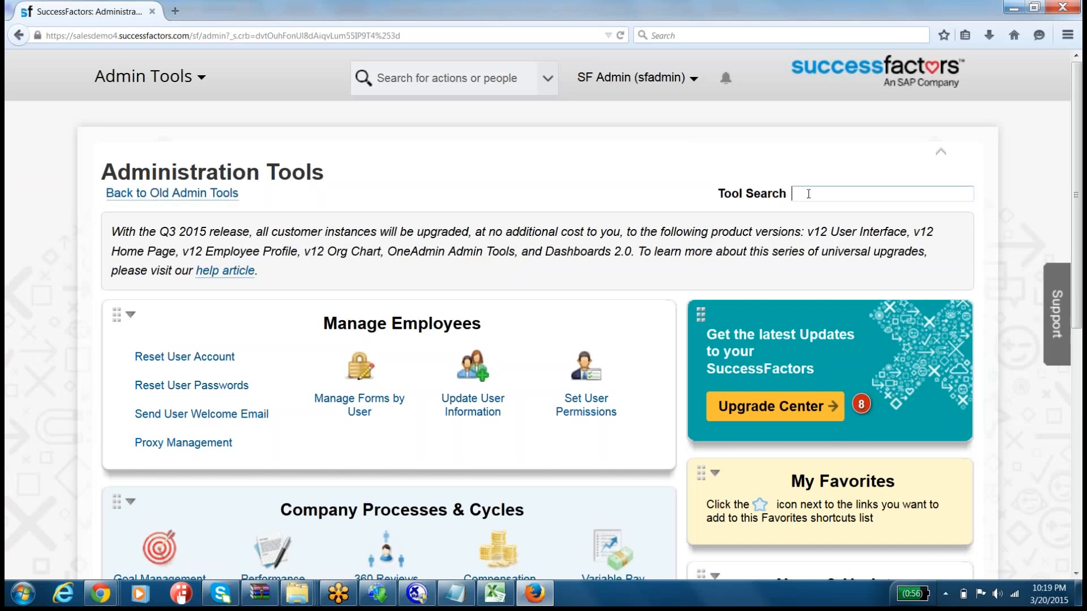
# Search the administration tools for "manage or" and open Manage Organization, Pay and Job Structures
pyautogui.write('manage org')
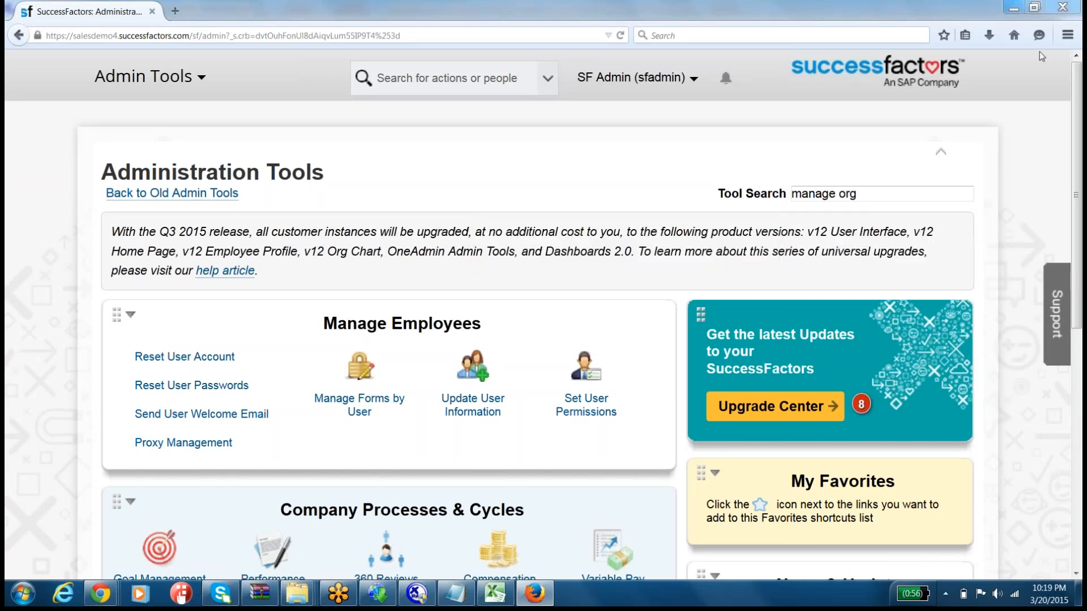
pyautogui.click(877, 188)
pyautogui.press('BackSpace')
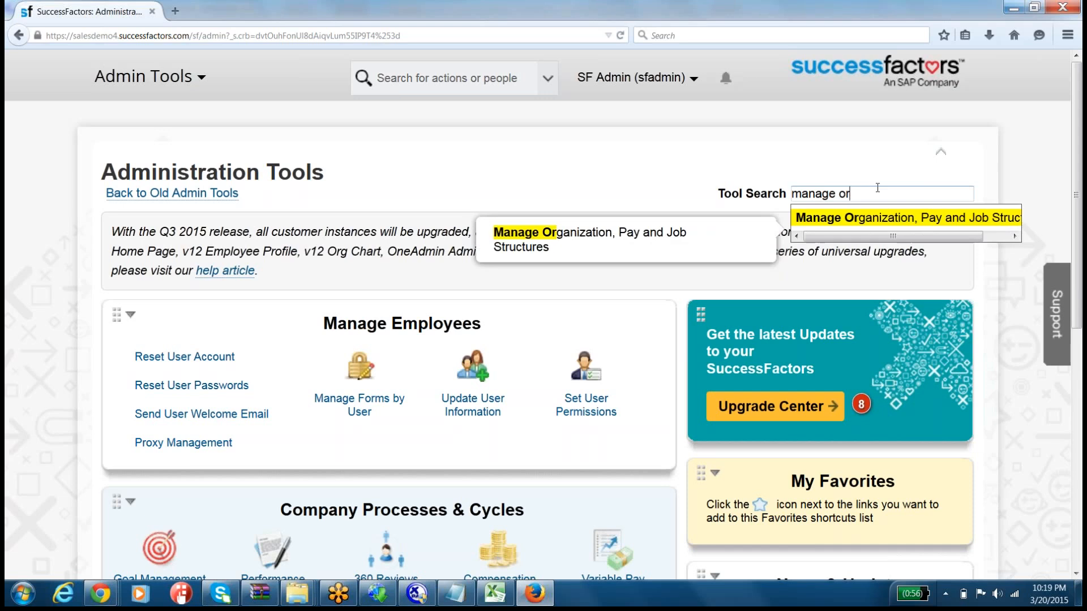
pyautogui.press('Return')
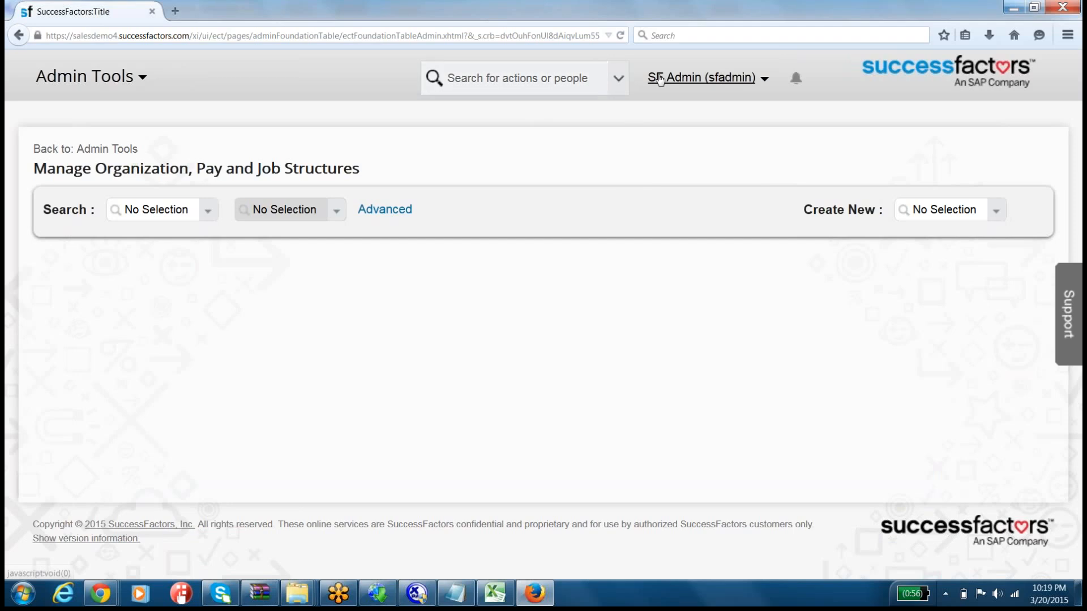
# Return to the Administration Tools page and open Manage Organization, Pay and Job Structures from the Employee Files tools
pyautogui.click(702, 77)
pyautogui.click(668, 154)
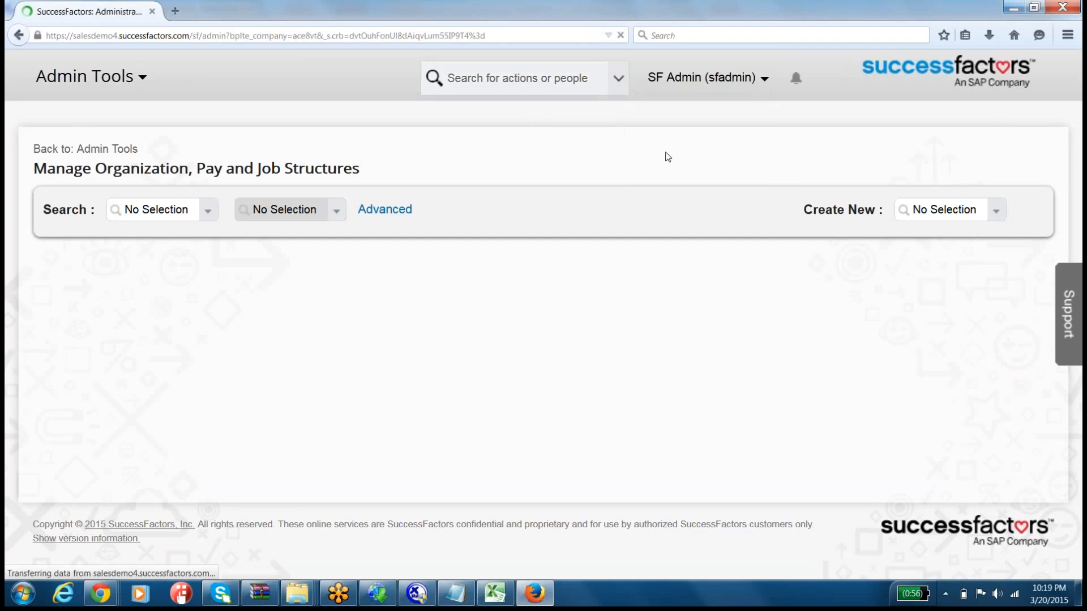
pyautogui.scroll(-7, 286, 323)
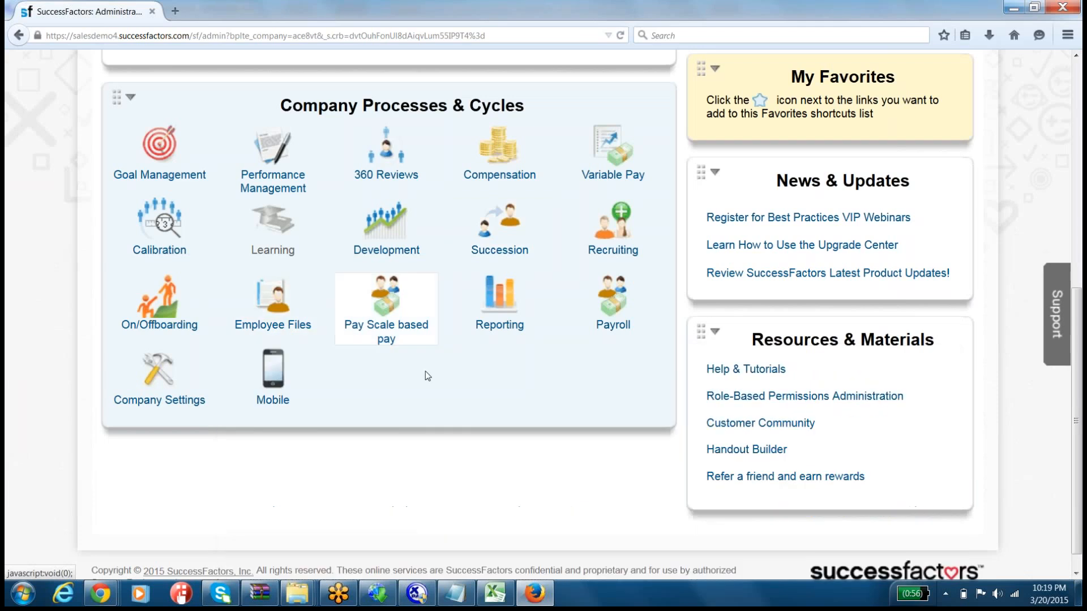
pyautogui.scroll(-1, 426, 376)
pyautogui.moveTo(286, 301)
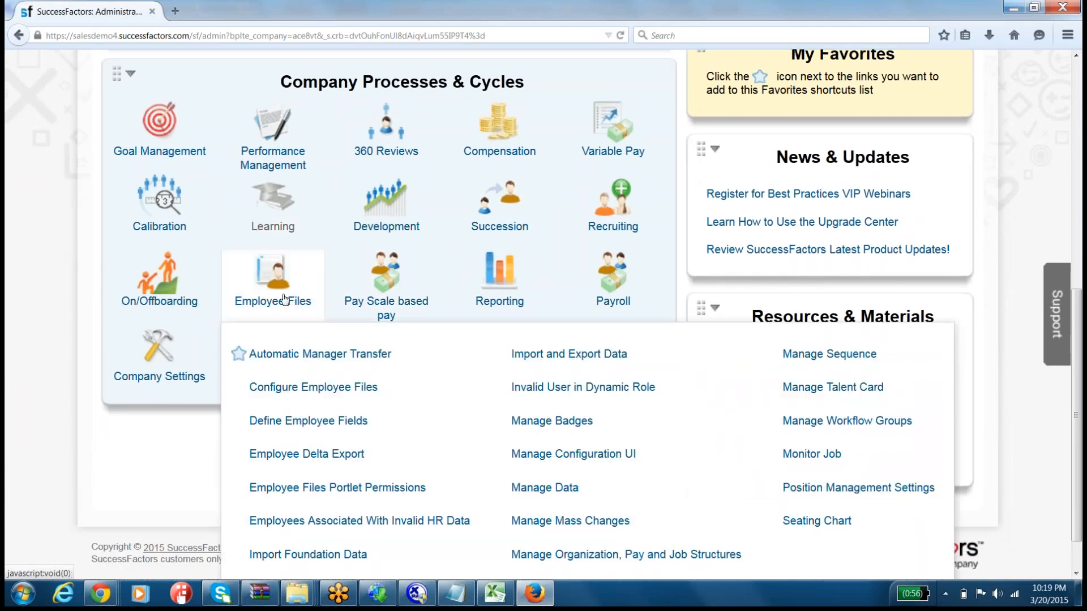
pyautogui.scroll(-1, 284, 299)
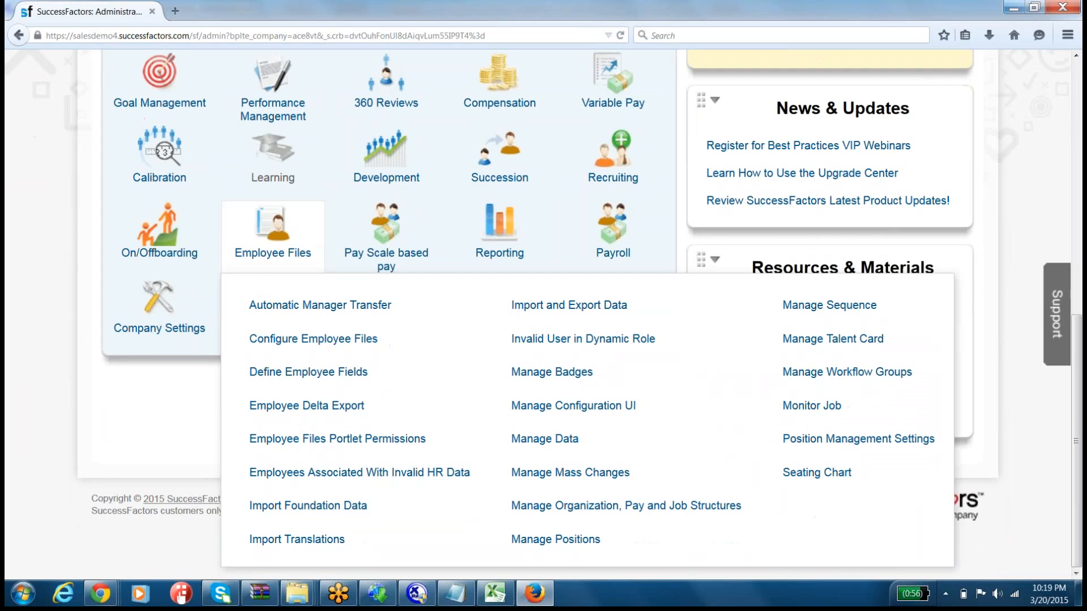
pyautogui.click(601, 506)
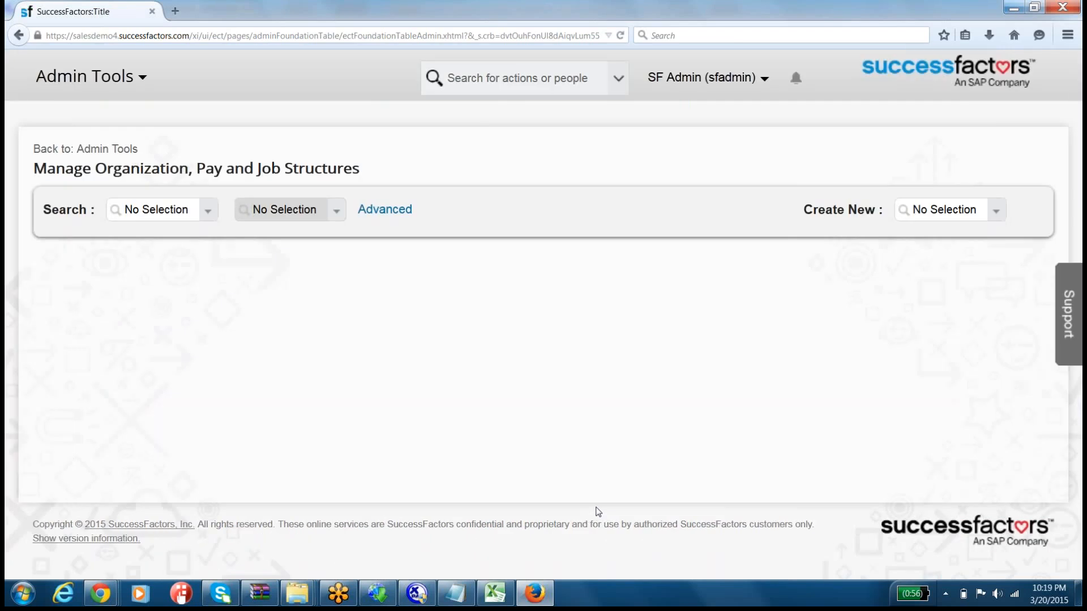
# Start a new Legal Entity record and highlight its field labels from Legal Entity ID to Currency
pyautogui.click(995, 212)
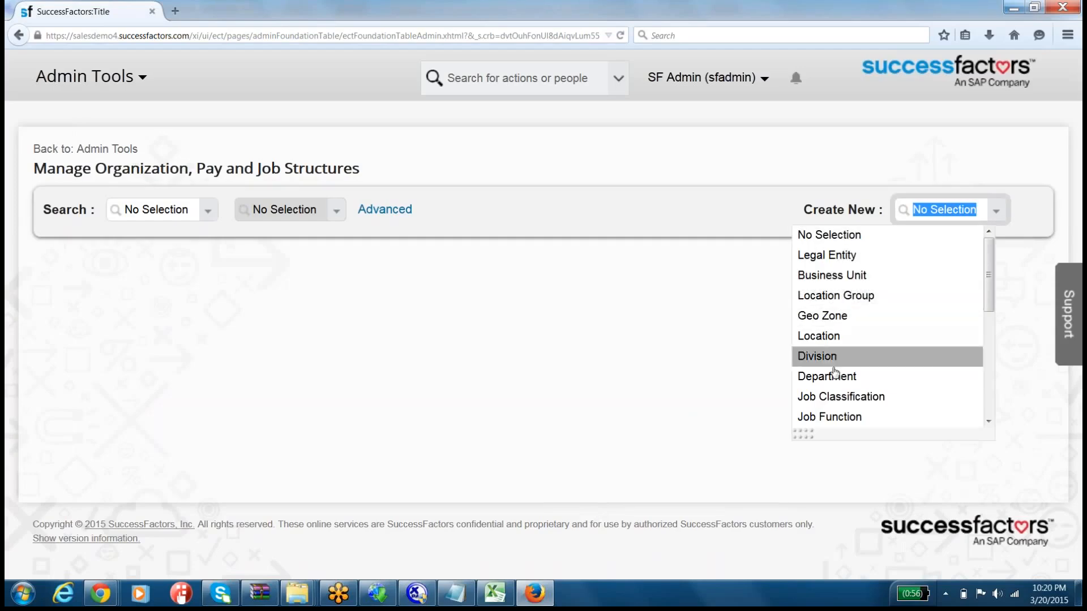
pyautogui.click(831, 260)
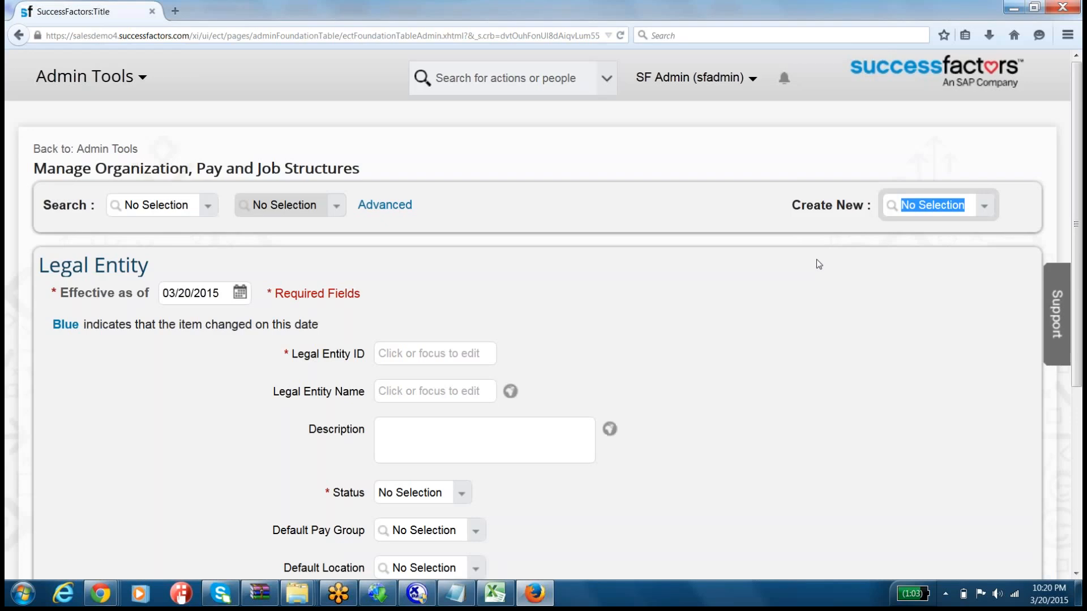
pyautogui.scroll(-4, 816, 259)
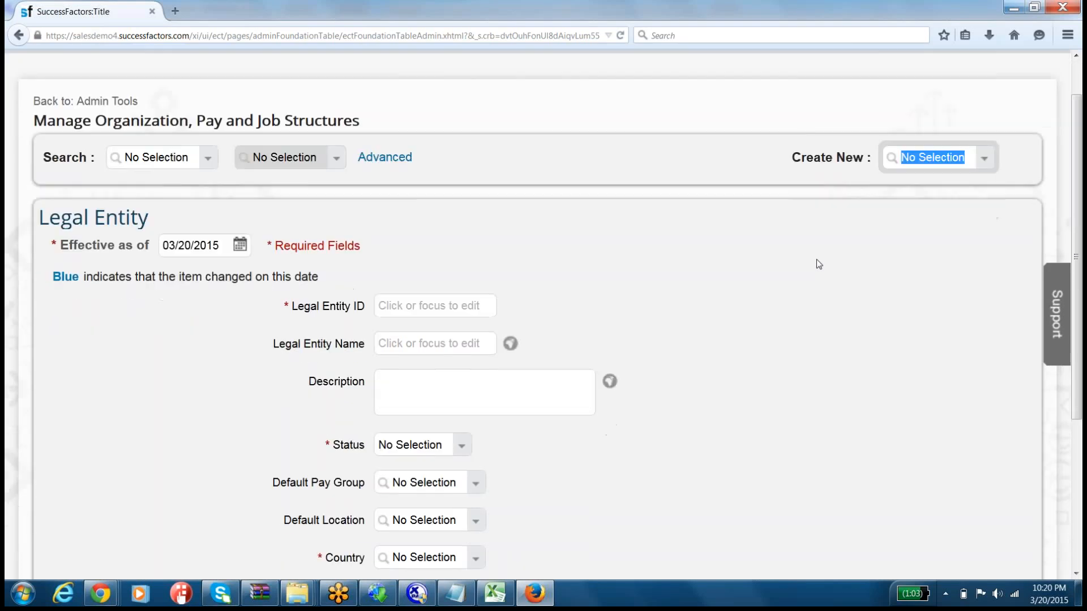
pyautogui.moveTo(277, 156); pyautogui.dragTo(375, 496)
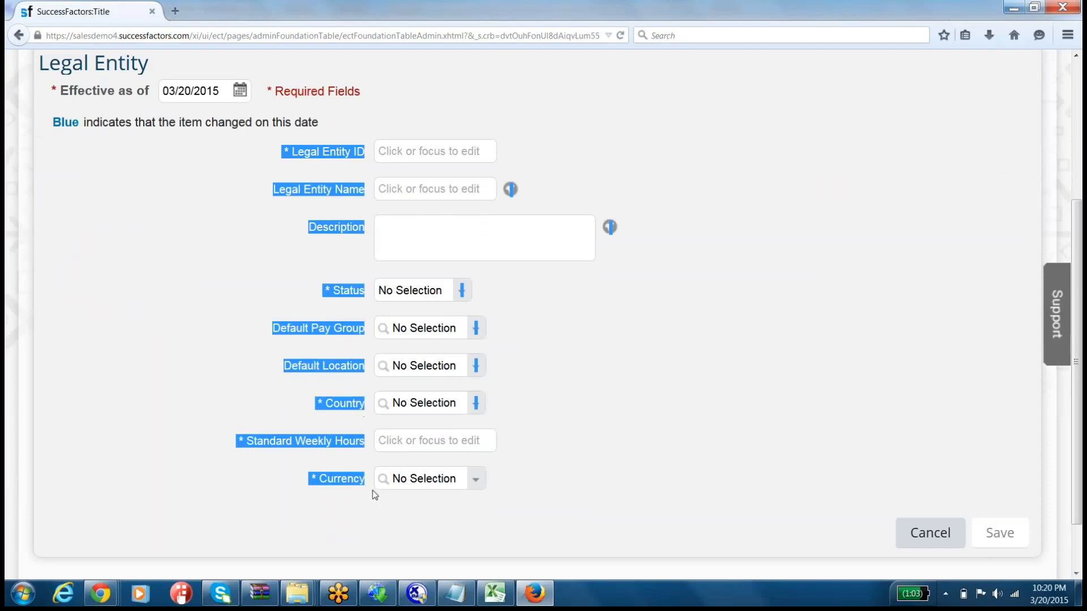
pyautogui.click(283, 306)
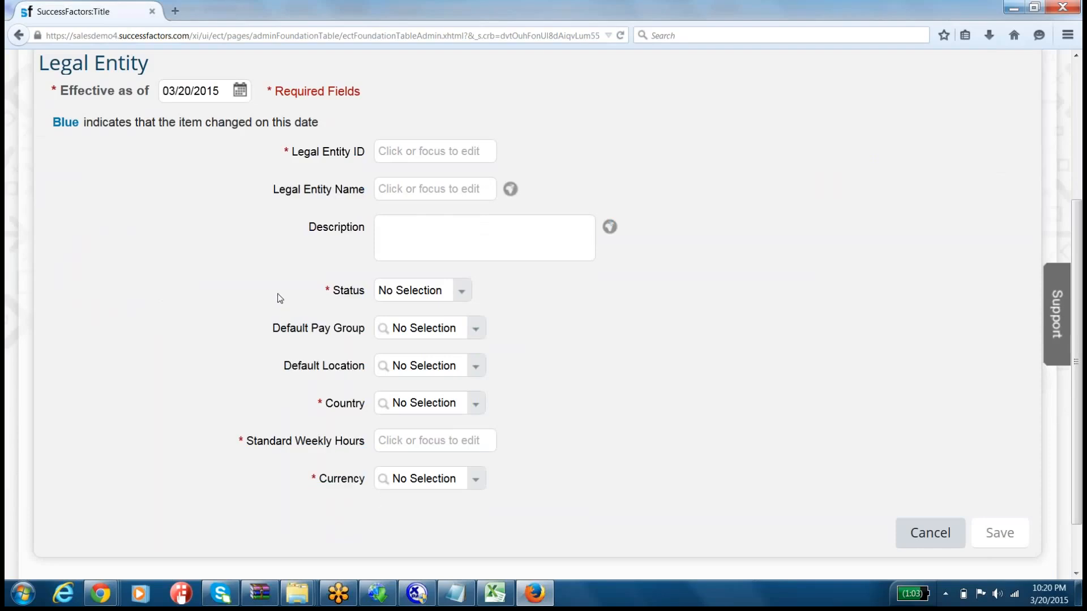
# Examine the Legal Entity form's effective date, ID, name, Description, Status, Country, Standard Weekly Hours and Currency fields, and return to the Excel workbook
pyautogui.click(238, 90)
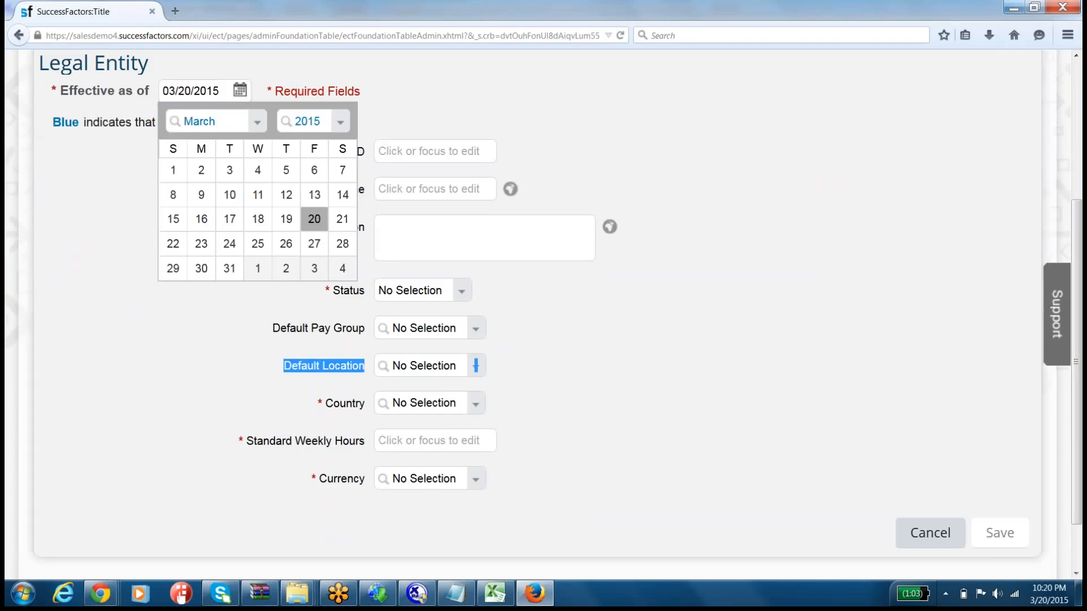
pyautogui.click(401, 150)
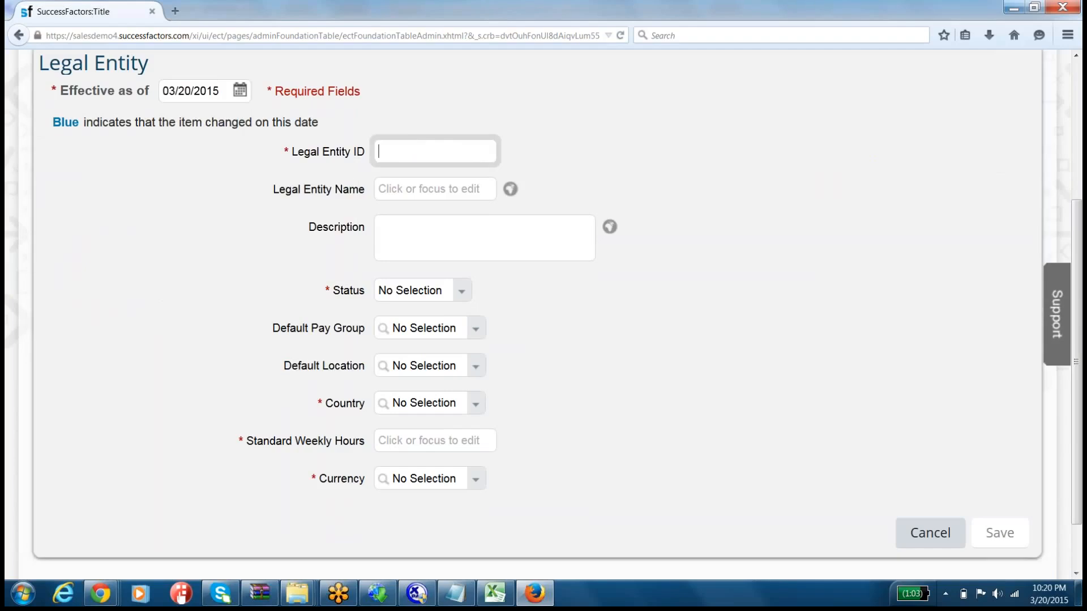
pyautogui.click(414, 188)
pyautogui.click(422, 291)
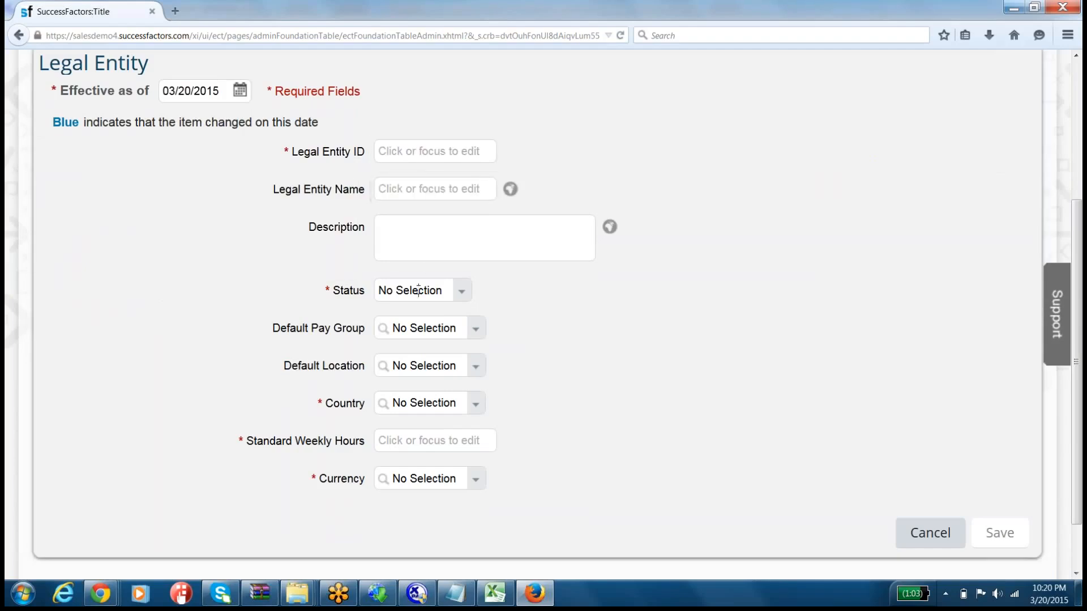
pyautogui.click(403, 400)
pyautogui.moveTo(308, 444); pyautogui.dragTo(343, 444)
pyautogui.moveTo(321, 482); pyautogui.dragTo(385, 482)
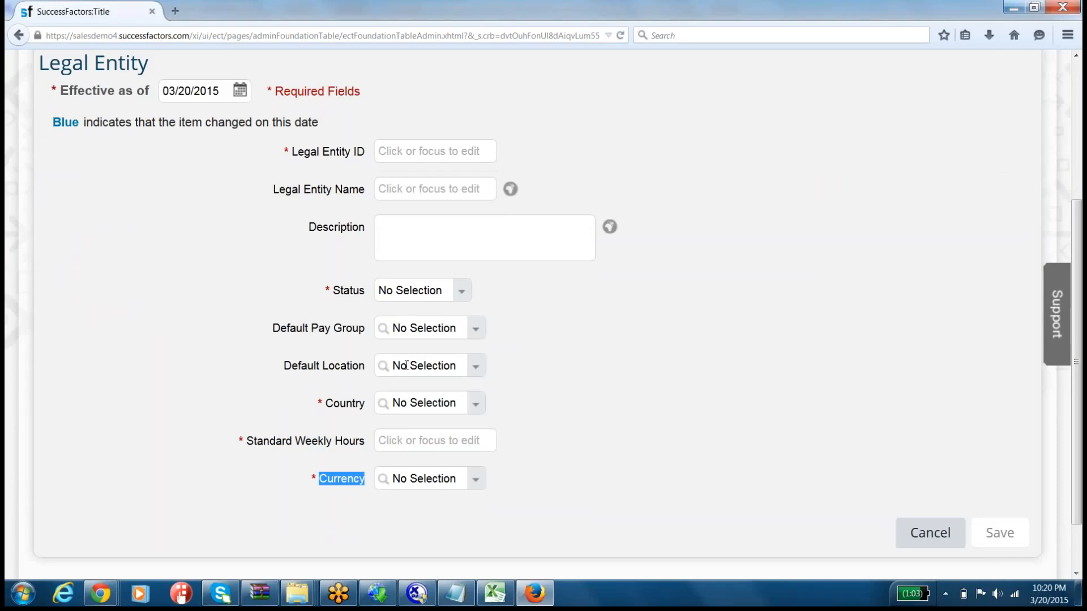
pyautogui.moveTo(323, 289); pyautogui.dragTo(395, 281)
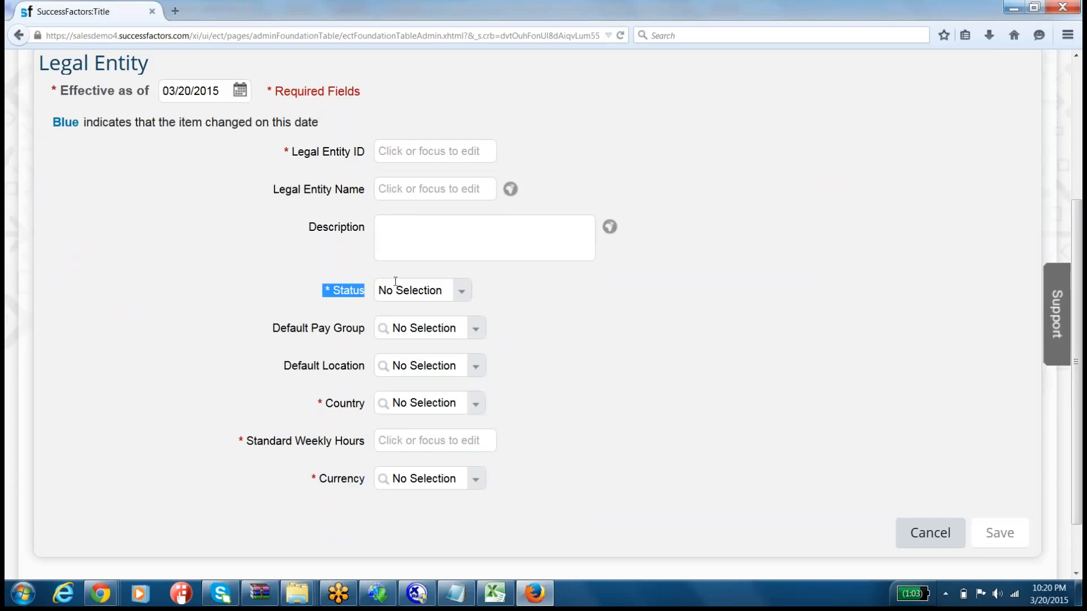
pyautogui.moveTo(308, 226); pyautogui.dragTo(366, 207)
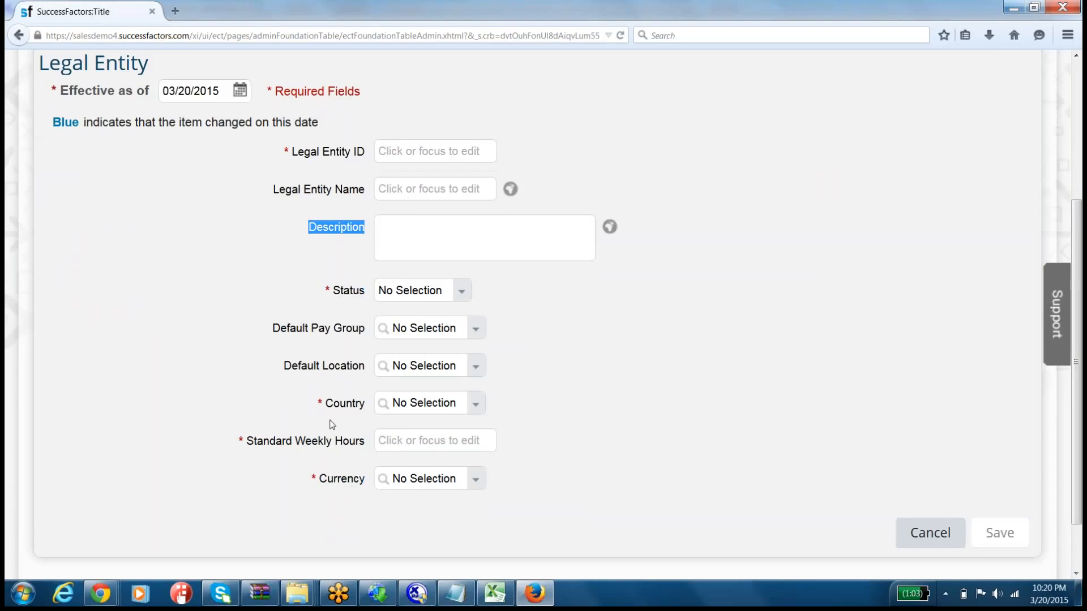
pyautogui.moveTo(311, 482); pyautogui.dragTo(369, 483)
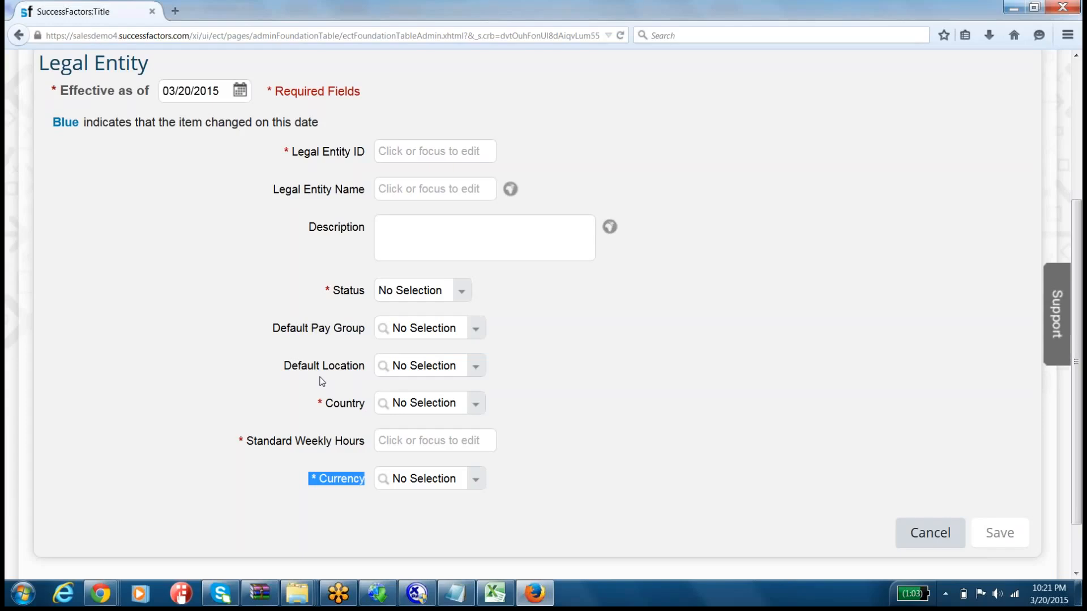
pyautogui.click(494, 594)
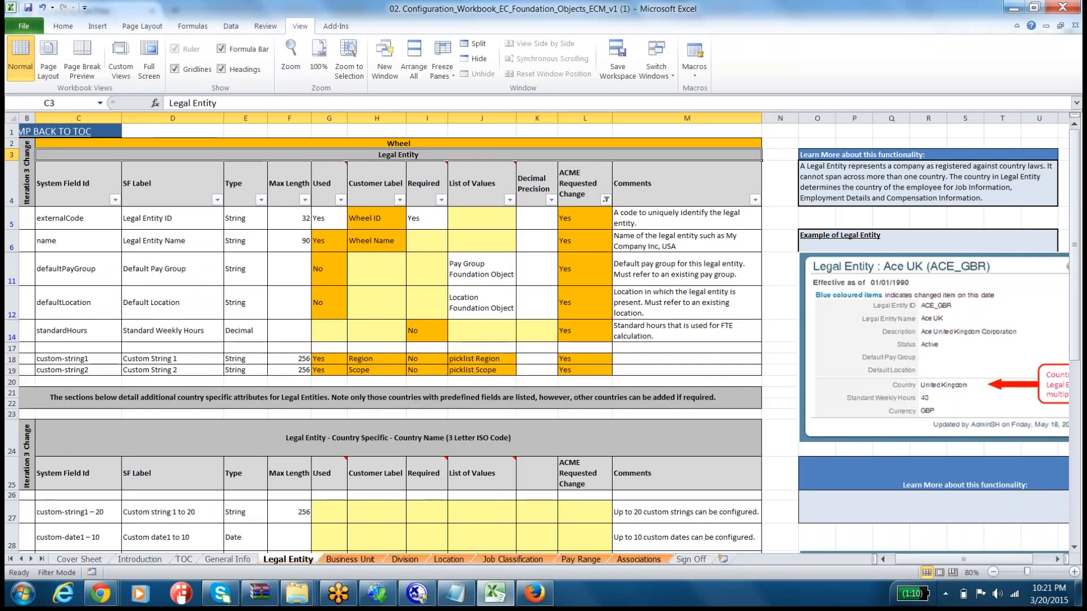
# Highlight the Wheel title in the row above the Legal Entity heading of the worksheet
pyautogui.click(392, 142)
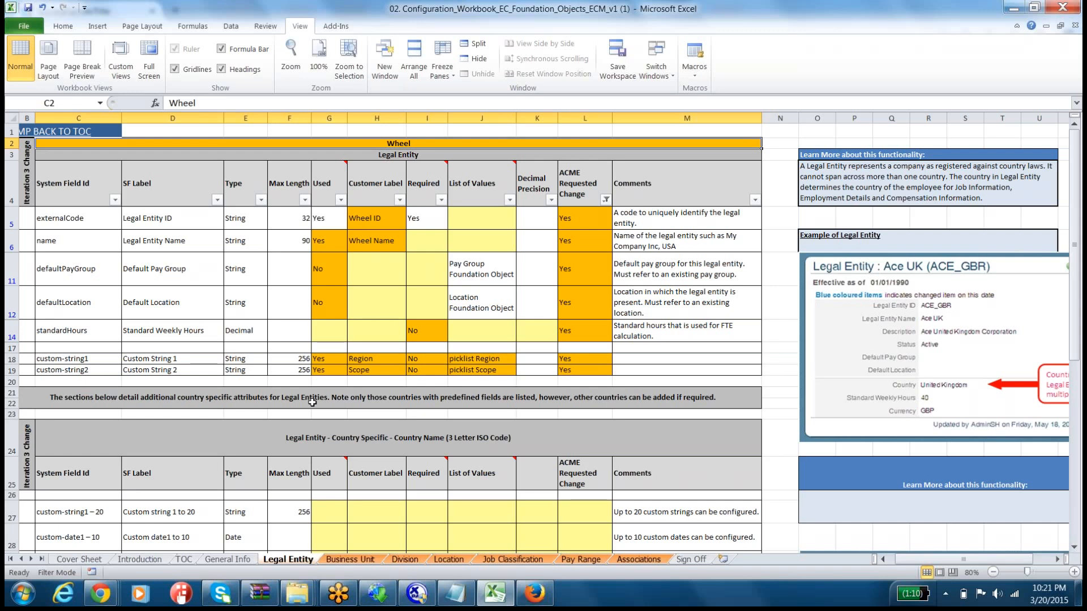
pyautogui.doubleClick(361, 145)
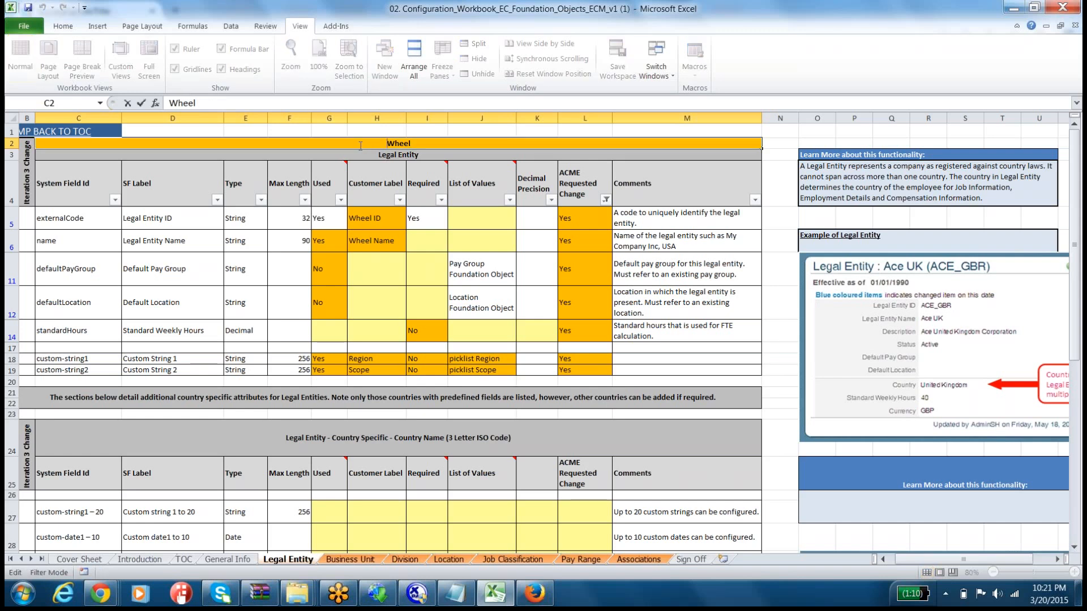
pyautogui.press('Escape')
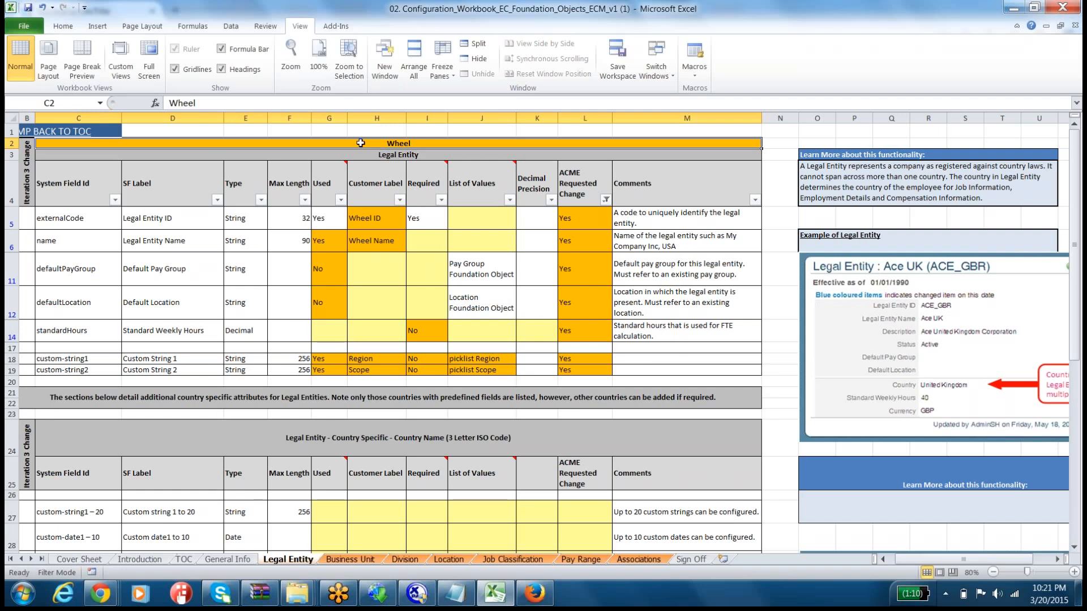
pyautogui.doubleClick(360, 143)
pyautogui.moveTo(431, 144); pyautogui.dragTo(344, 141)
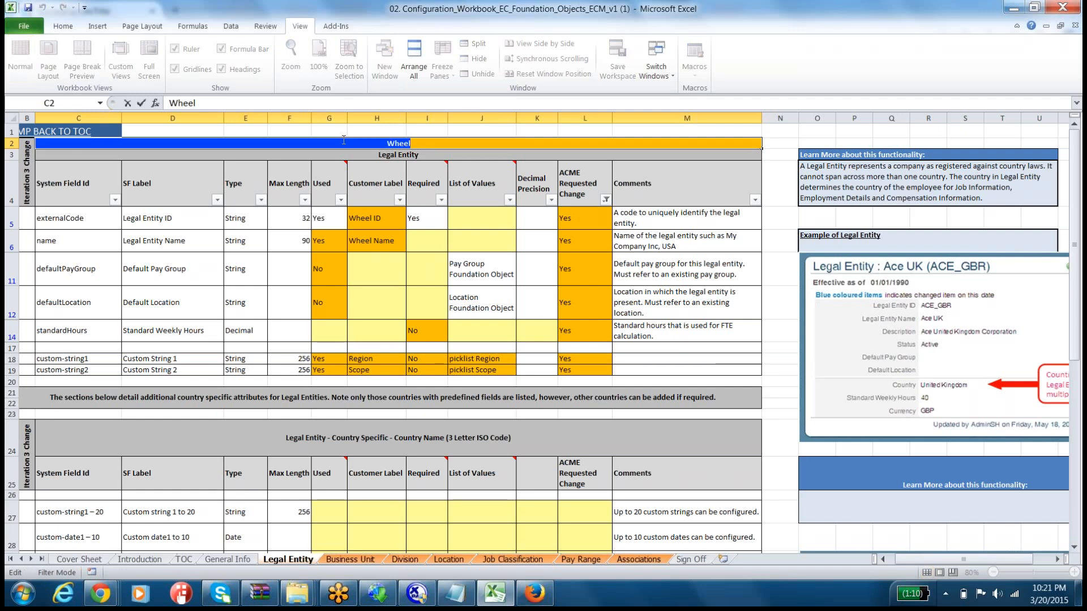
pyautogui.click(342, 141)
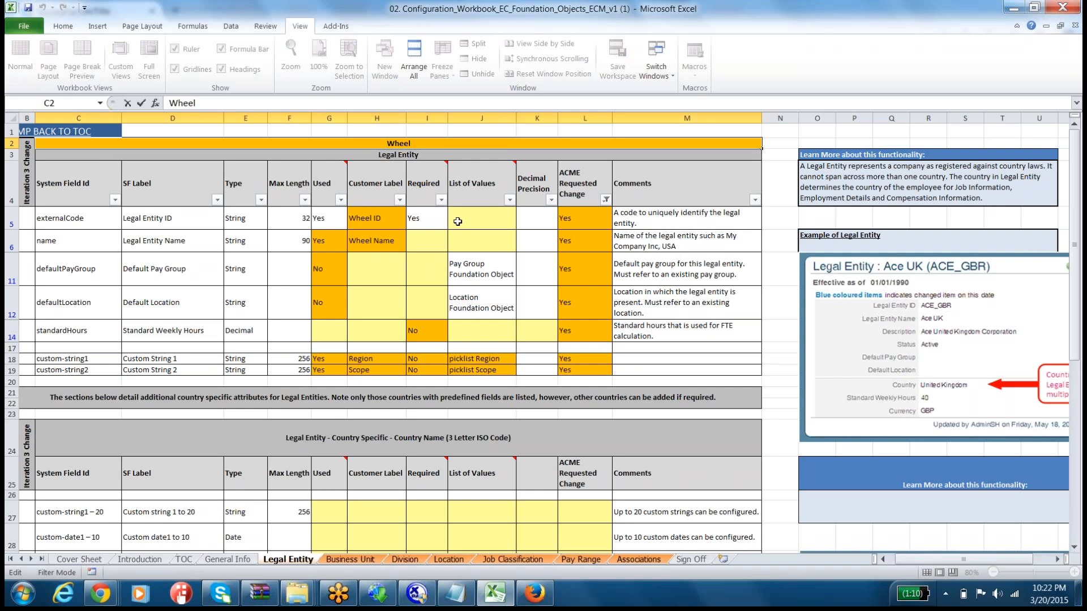
# Compare the company element's Legal Entity label in the XMLPad data model with the Legal Entity and Wheel headings in the Excel workbook
pyautogui.click(416, 593)
pyautogui.click(329, 285)
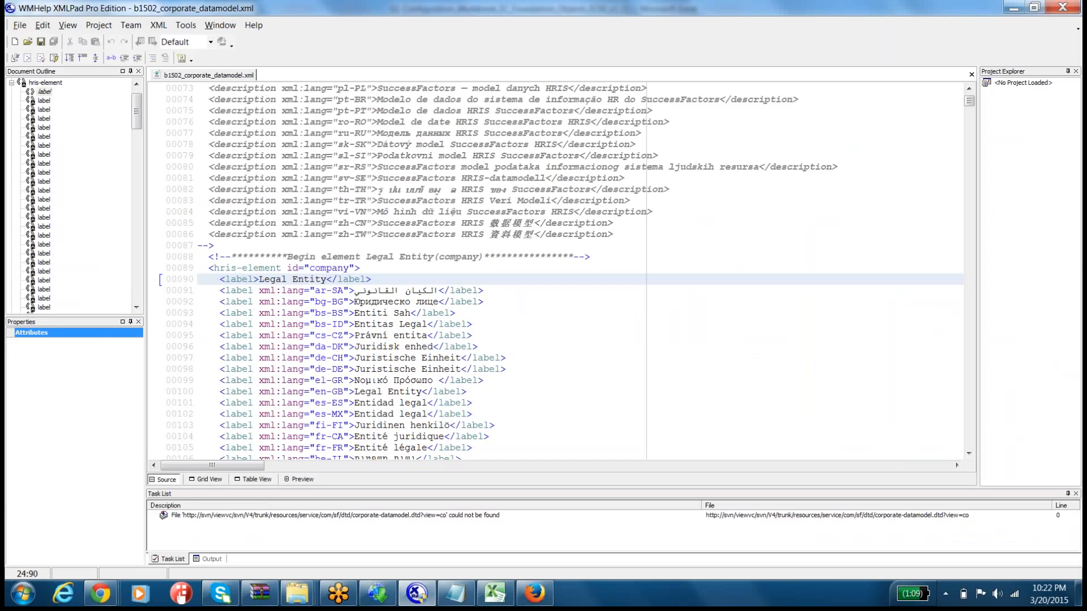
pyautogui.moveTo(208, 267); pyautogui.dragTo(258, 279)
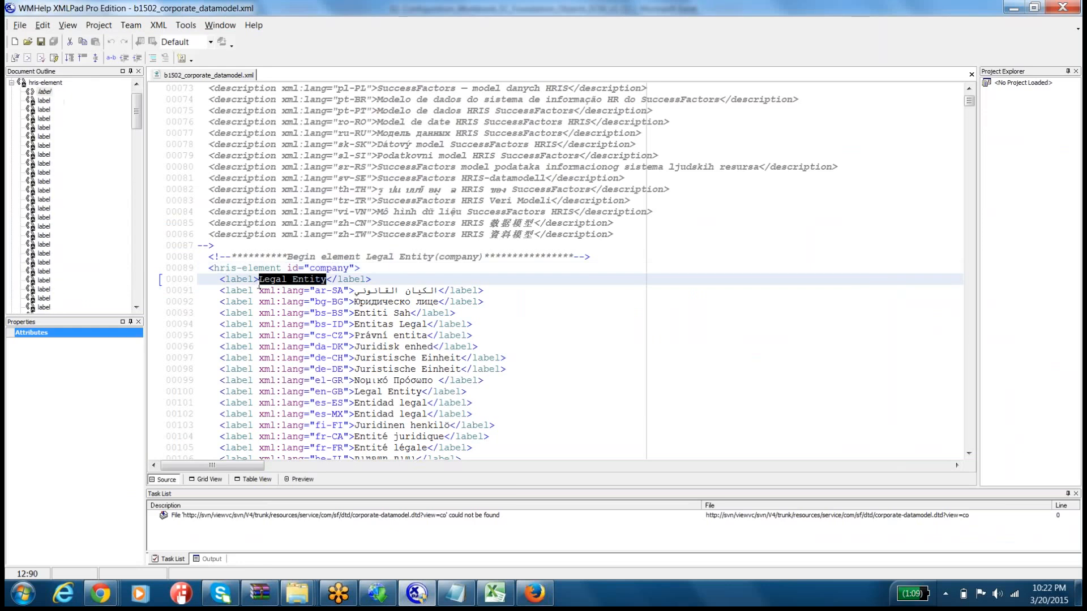
pyautogui.hotkey('alt', 'Tab')
pyautogui.click(383, 157)
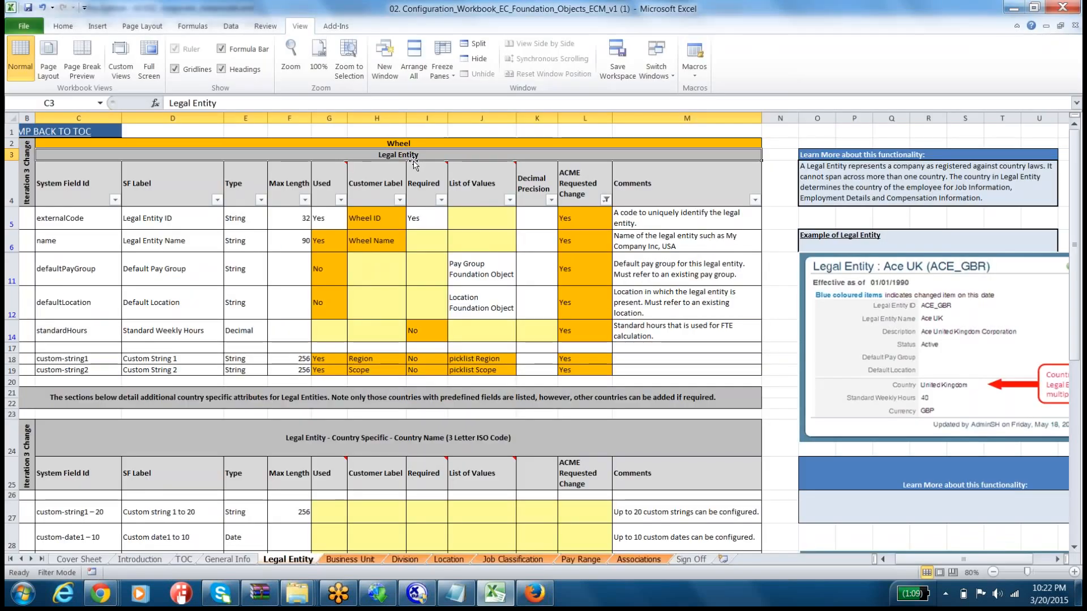
pyautogui.click(403, 143)
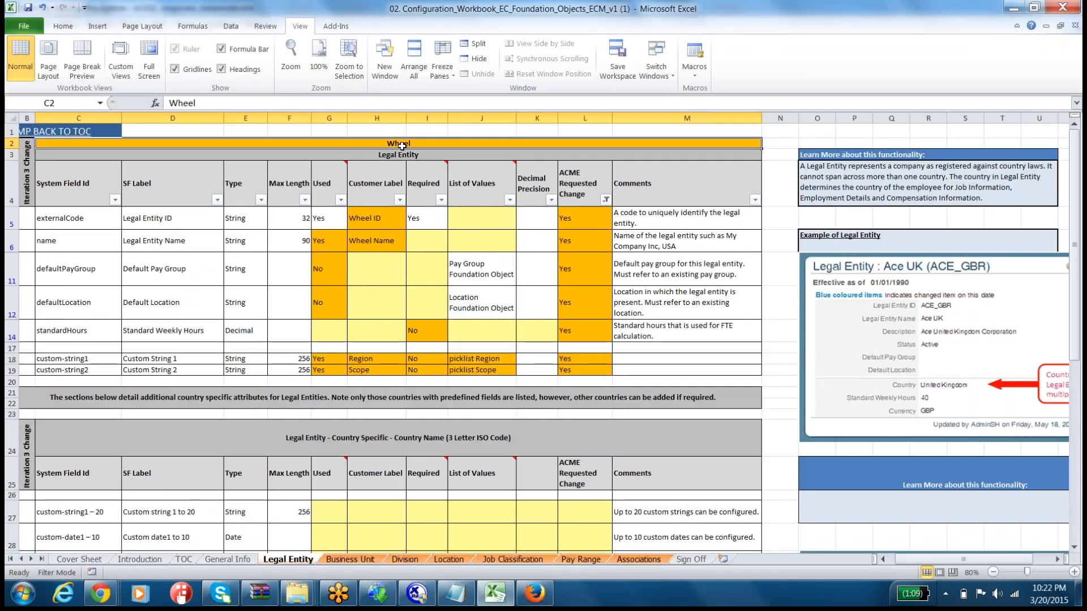
pyautogui.click(417, 593)
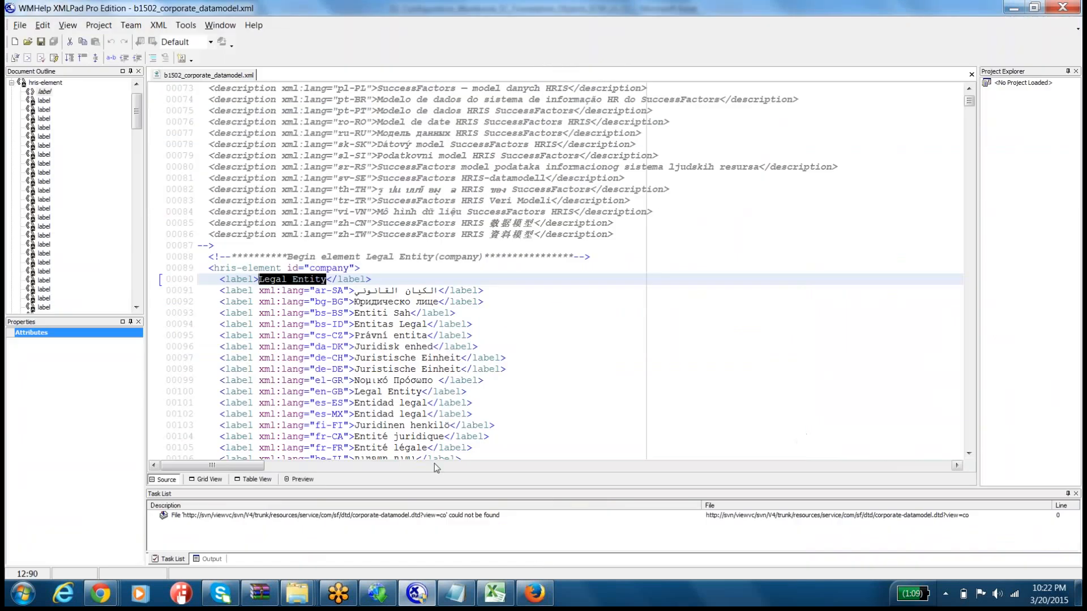
# Switch to SuccessFactors in Firefox, highlight the Legal Entity form title, and open the list of objects that can be created
pyautogui.click(535, 594)
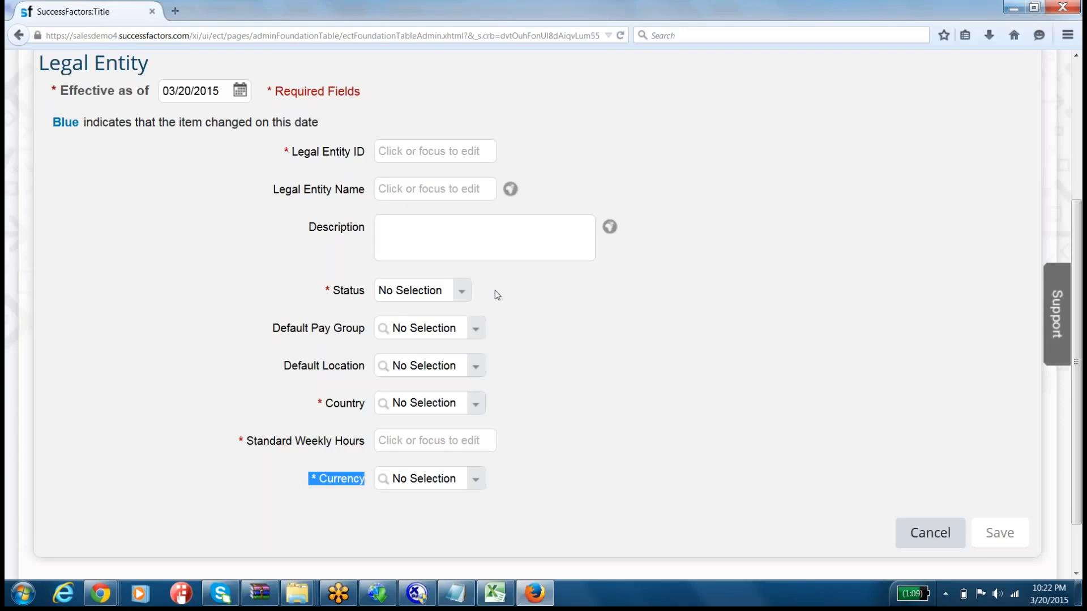
pyautogui.scroll(3, 497, 295)
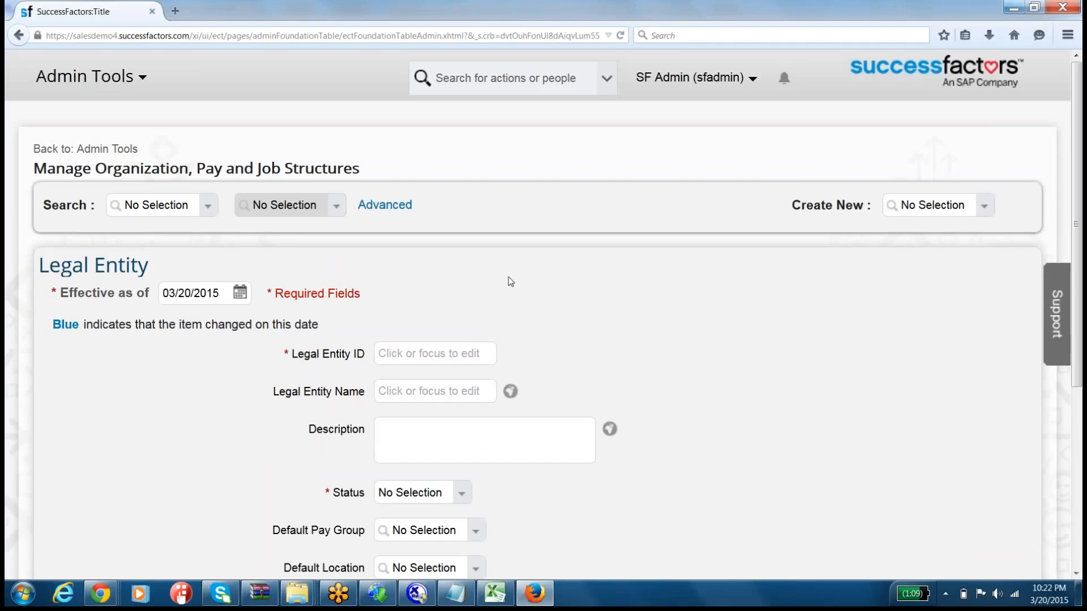
pyautogui.moveTo(153, 267)
pyautogui.mouseDown()
pyautogui.moveTo(46, 265)
pyautogui.moveTo(105, 273)
pyautogui.moveTo(149, 262)
pyautogui.mouseUp()
pyautogui.click(150, 262)
pyautogui.moveTo(43, 265); pyautogui.dragTo(167, 270)
pyautogui.click(168, 270)
pyautogui.click(972, 203)
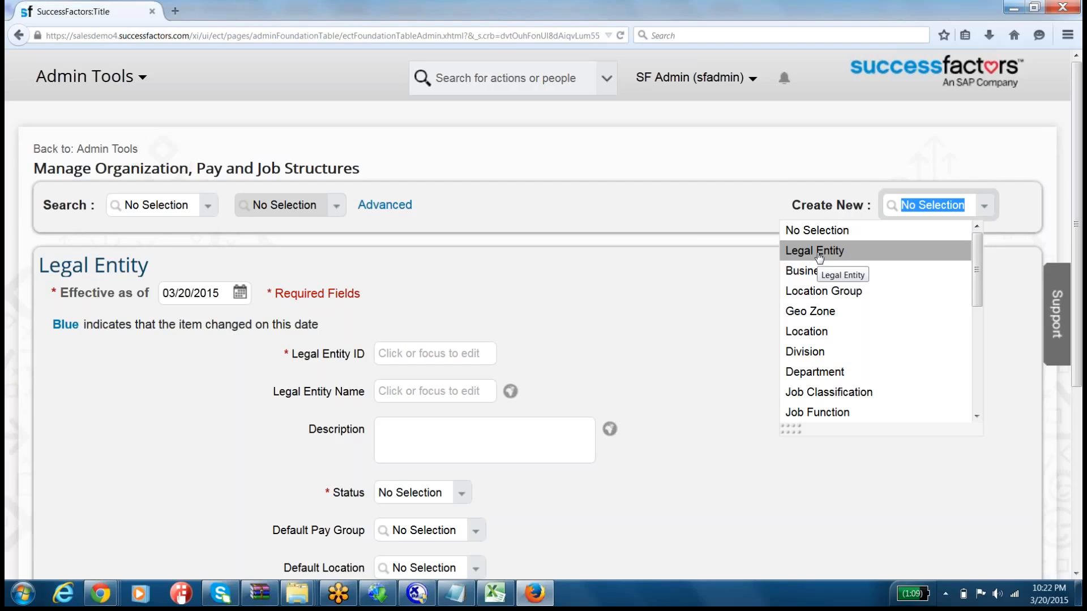
# Switch to XMLPad and replace the company element's default Legal Entity label with Wheel in the corporate data model
pyautogui.click(417, 594)
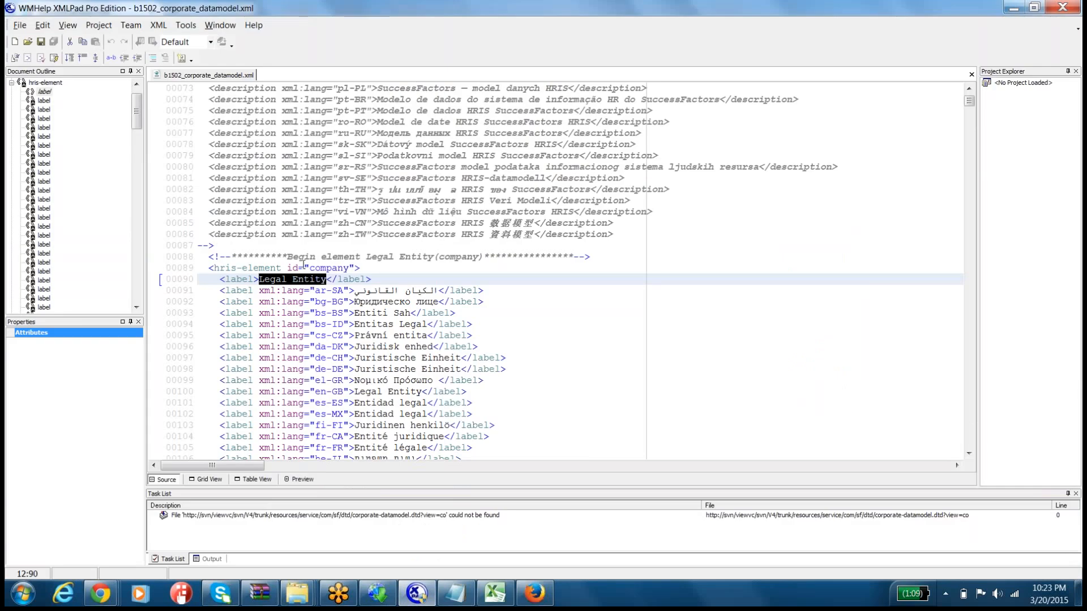
pyautogui.click(304, 264)
pyautogui.click(327, 281)
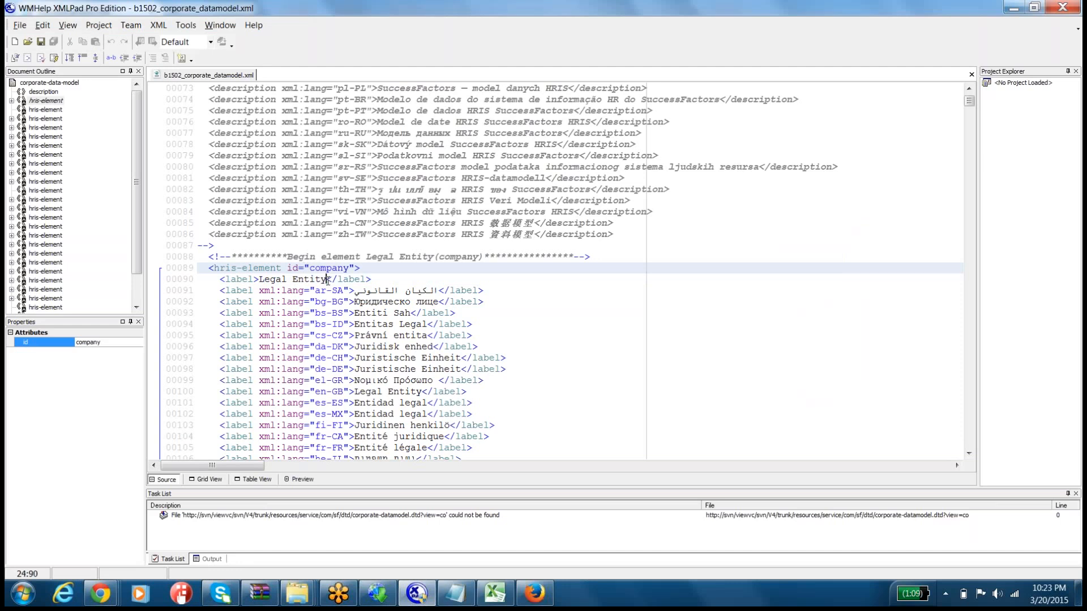
pyautogui.moveTo(327, 280); pyautogui.dragTo(259, 280)
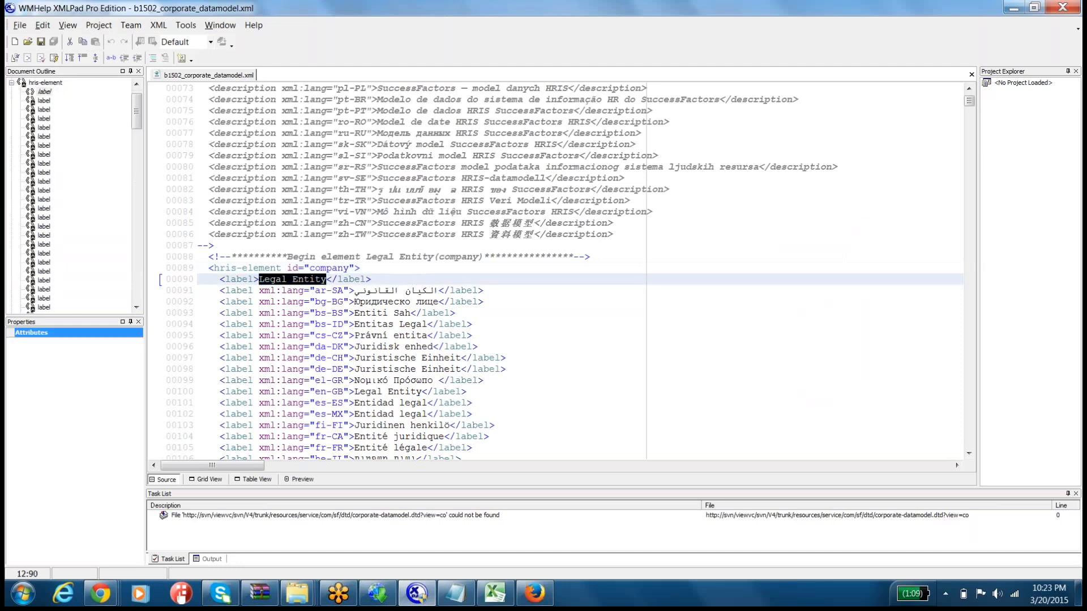
pyautogui.write('Wheel')
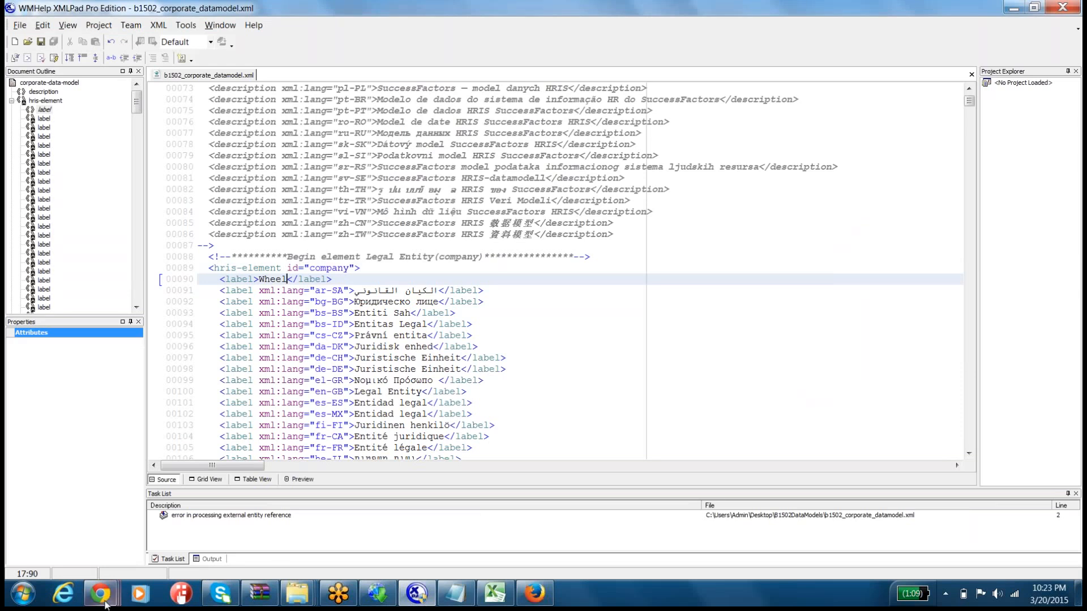
pyautogui.click(460, 315)
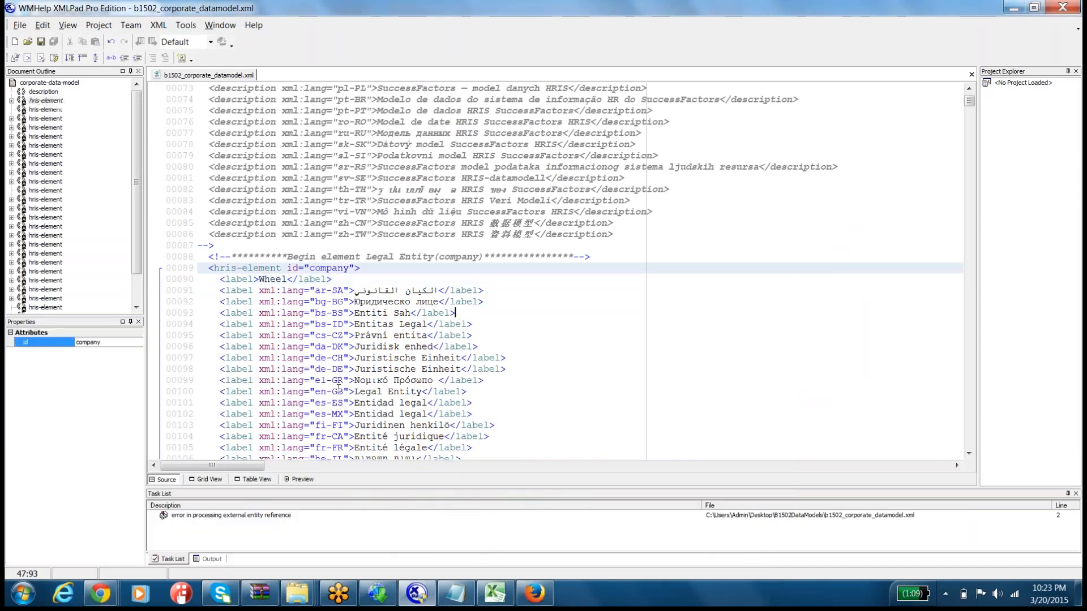
# Switch to the SuccessFactors window in Chrome and try to keep its expiring session active
pyautogui.moveTo(93, 601)
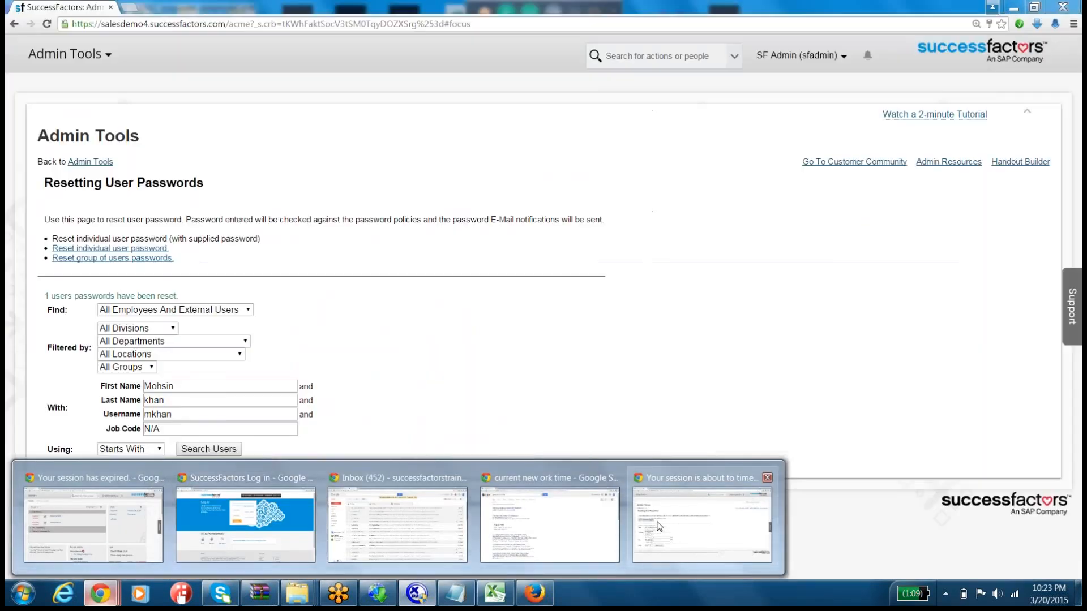
pyautogui.click(654, 530)
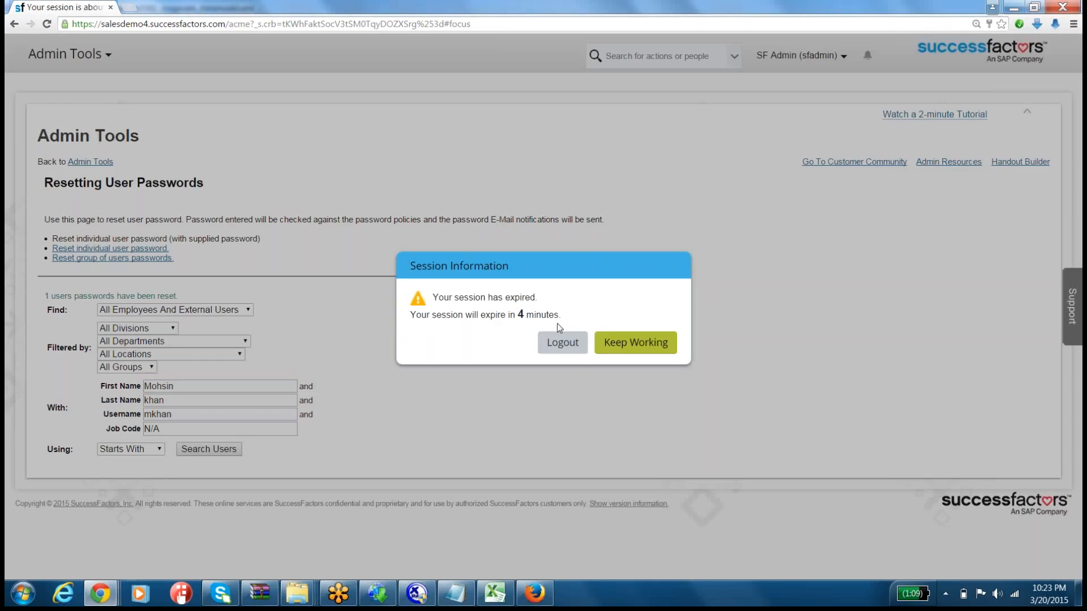
pyautogui.click(621, 347)
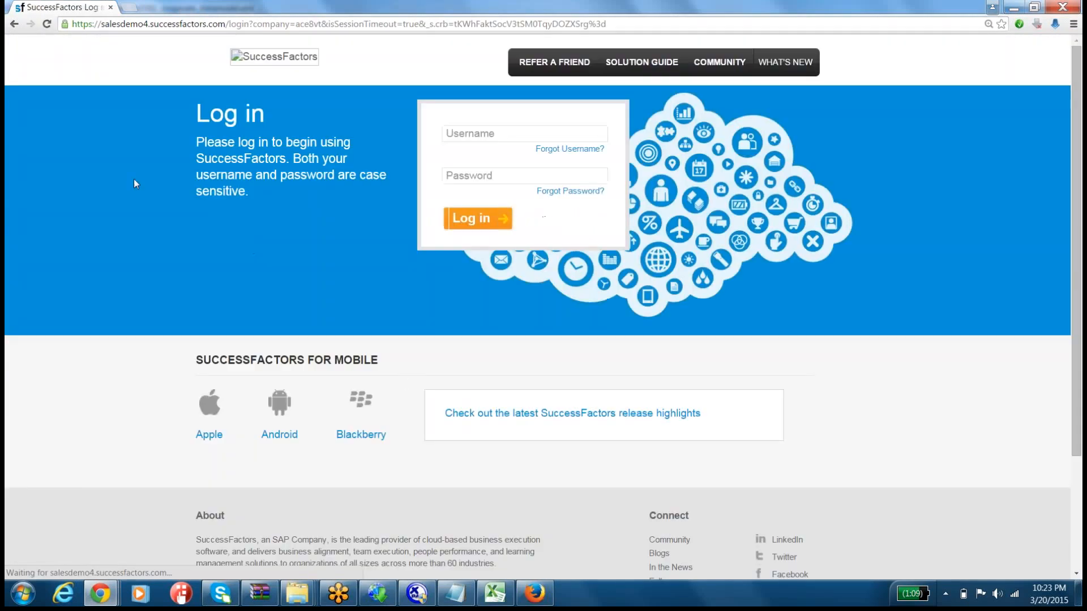
# Return to SuccessFactors in Firefox and open the Administration Tools page
pyautogui.click(535, 593)
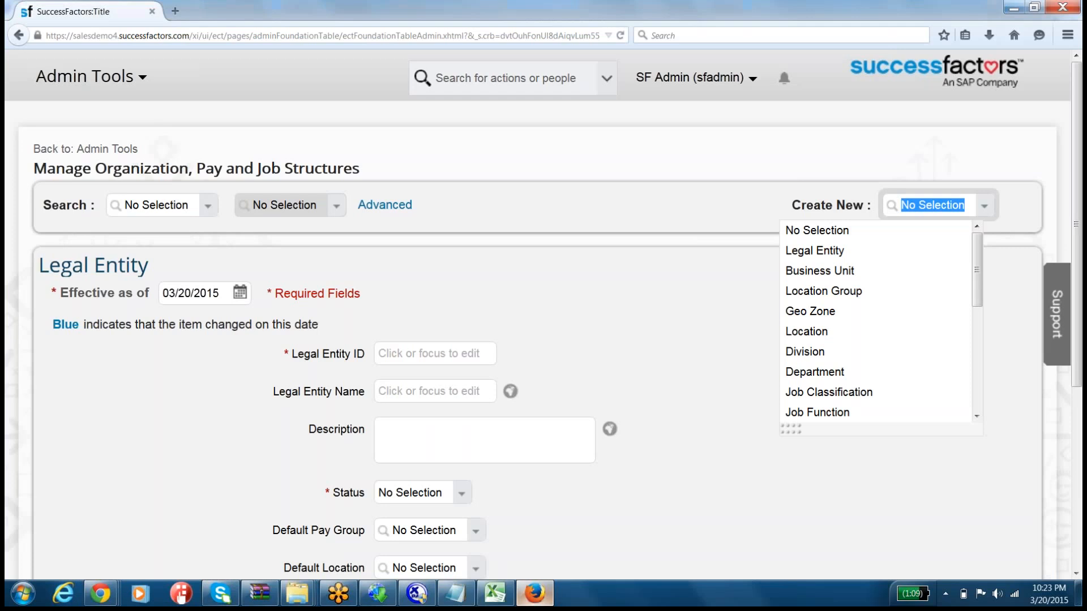
pyautogui.click(127, 78)
pyautogui.click(127, 78)
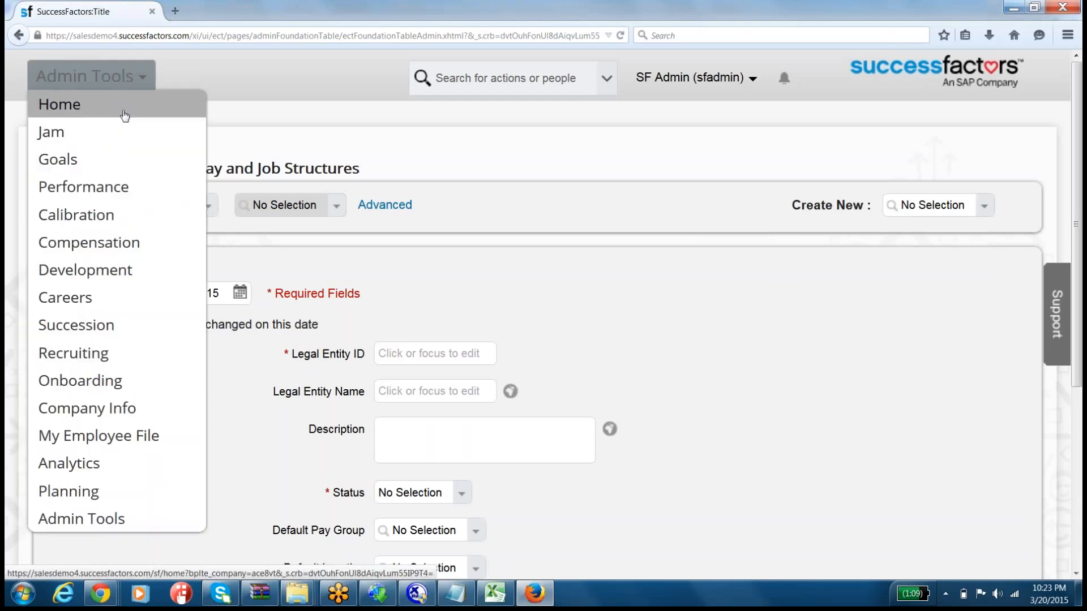
pyautogui.click(104, 515)
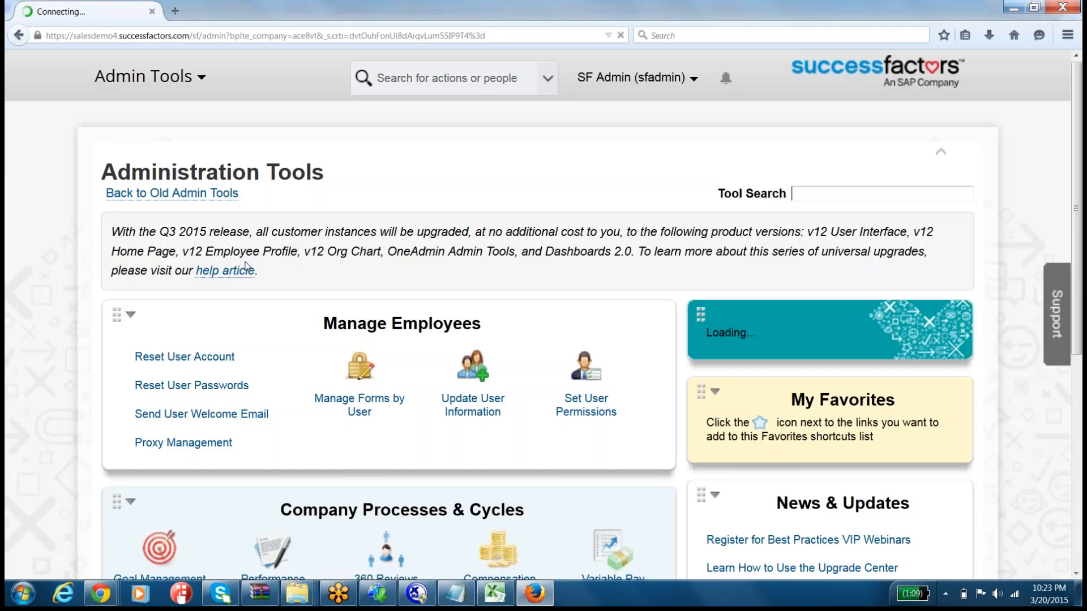
# Search the administration tools for "text" and open Text Replacement
pyautogui.scroll(-5, 246, 266)
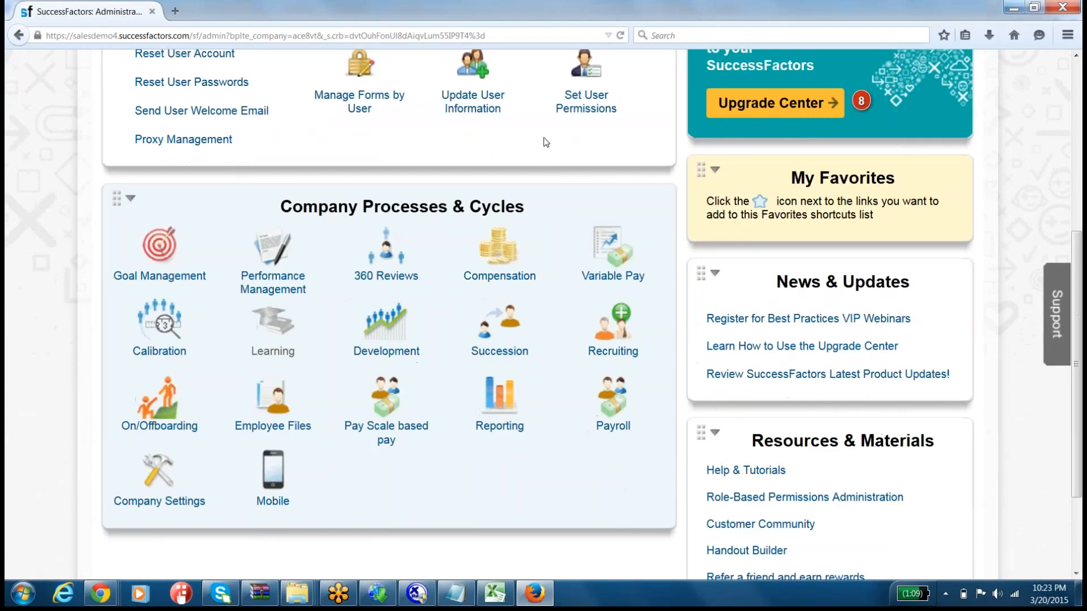
pyautogui.scroll(6, 541, 158)
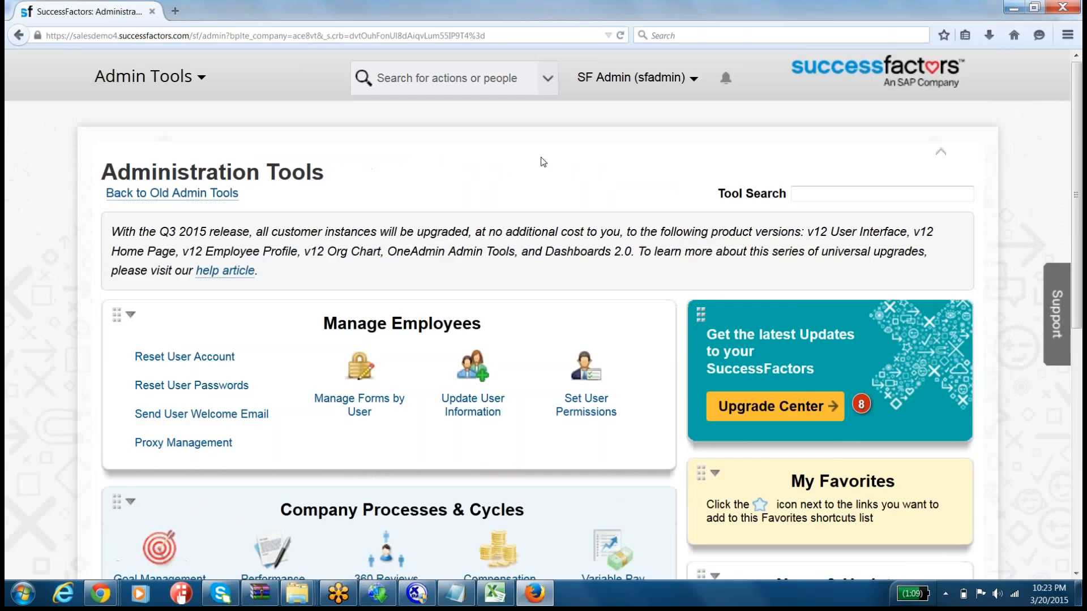
pyautogui.scroll(-3, 541, 161)
pyautogui.scroll(-3, 565, 167)
pyautogui.scroll(8, 565, 167)
pyautogui.click(811, 194)
pyautogui.write('text')
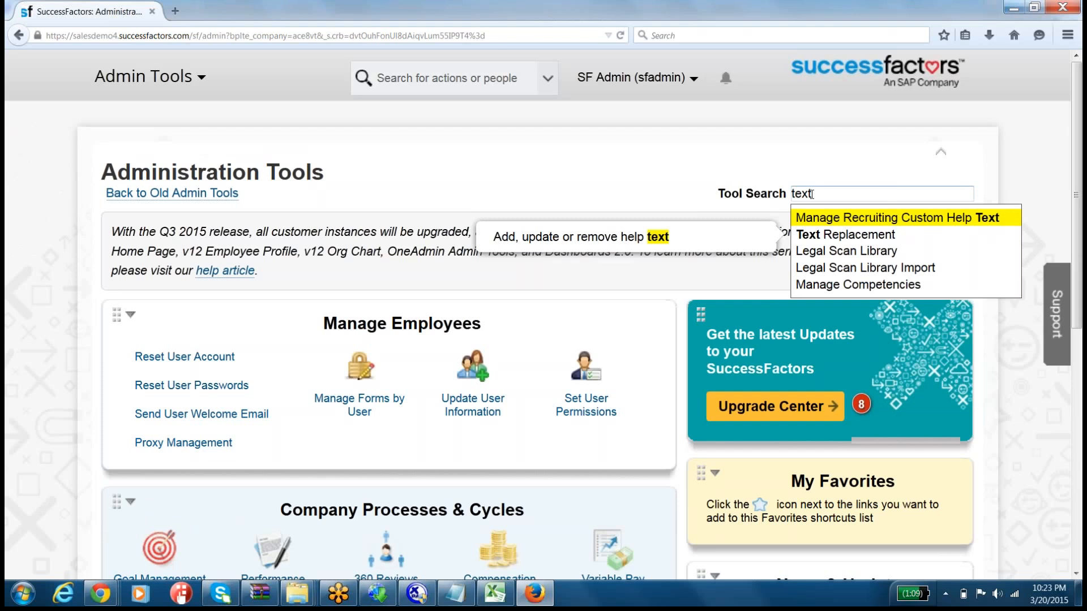
pyautogui.press('Down')
pyautogui.press('Return')
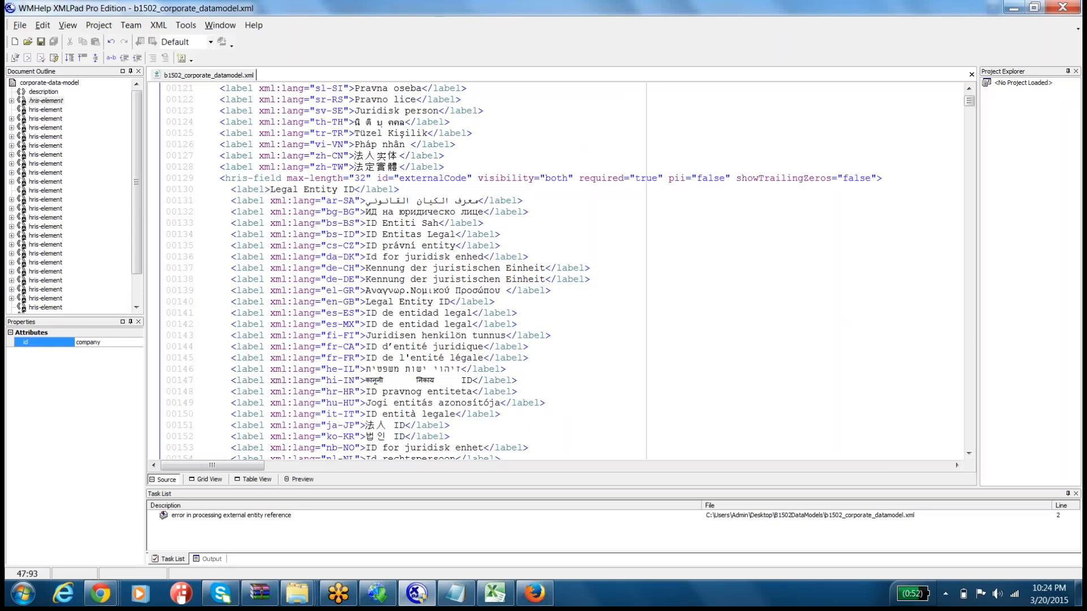
# Go back to the beginning of the company element in the corporate data model XML
pyautogui.scroll(18, 370, 345)
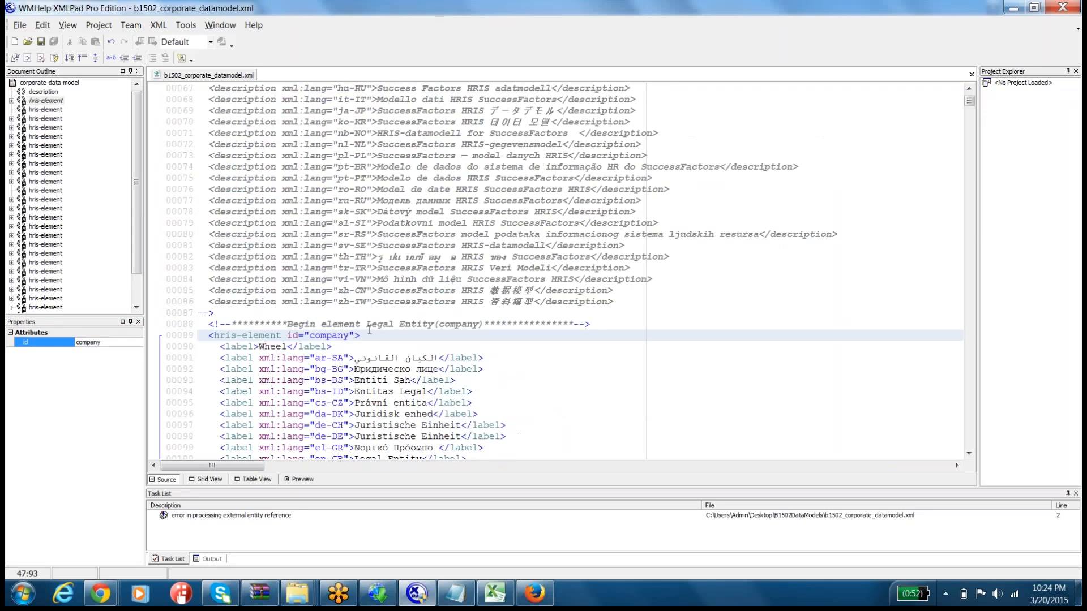